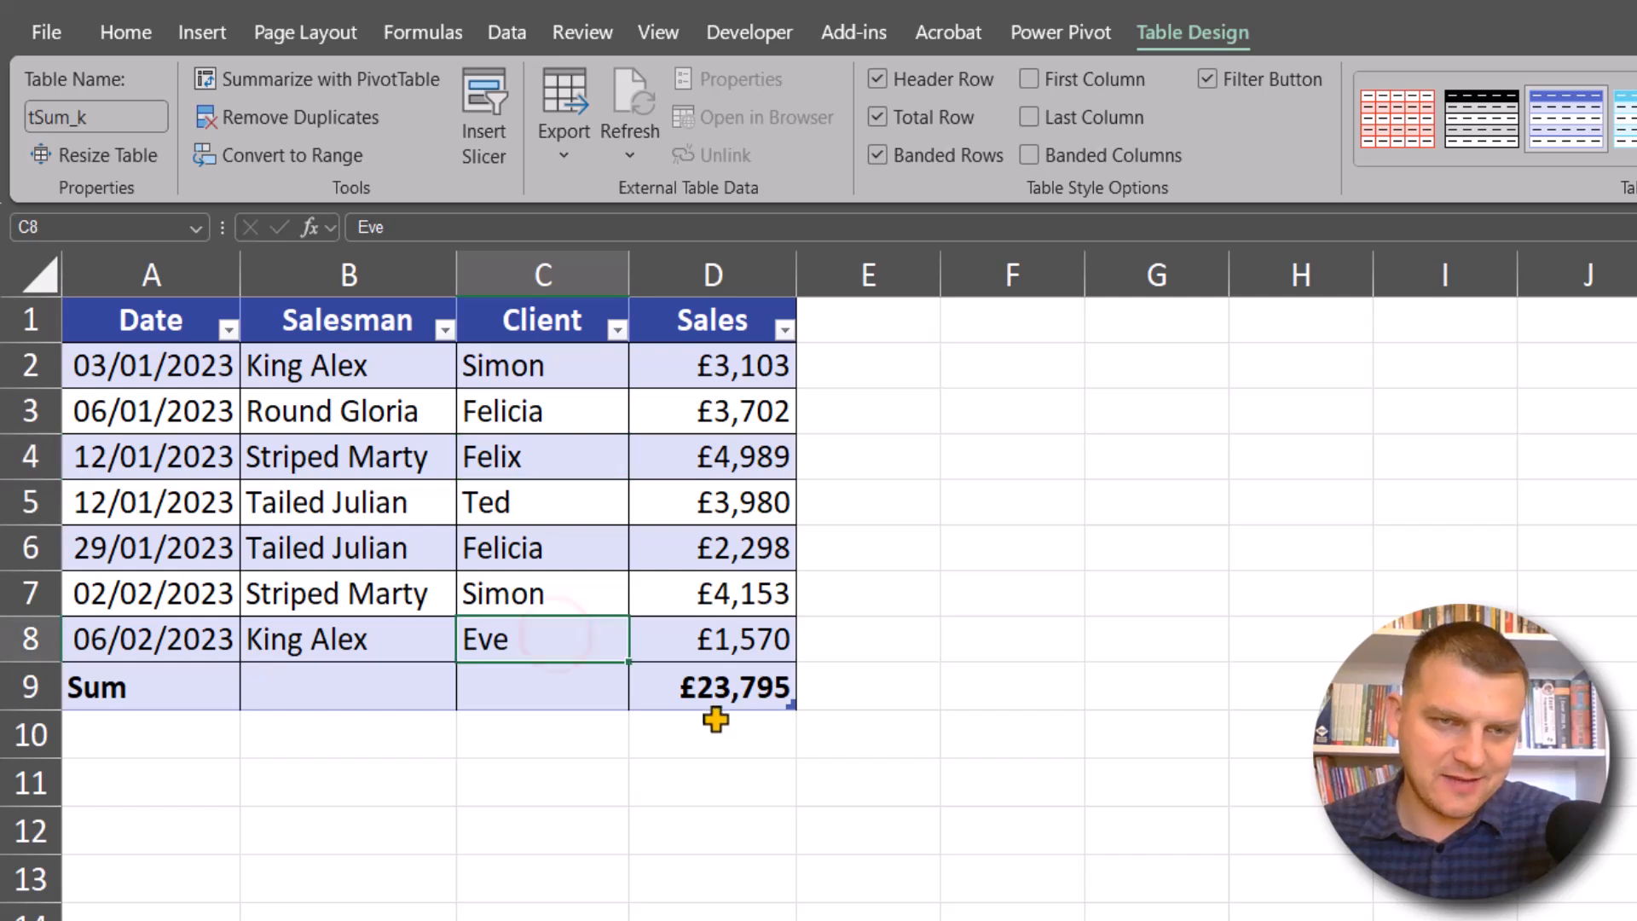
# Inspect the formula in the total row cell of the Sales column.
pyautogui.click(690, 691)
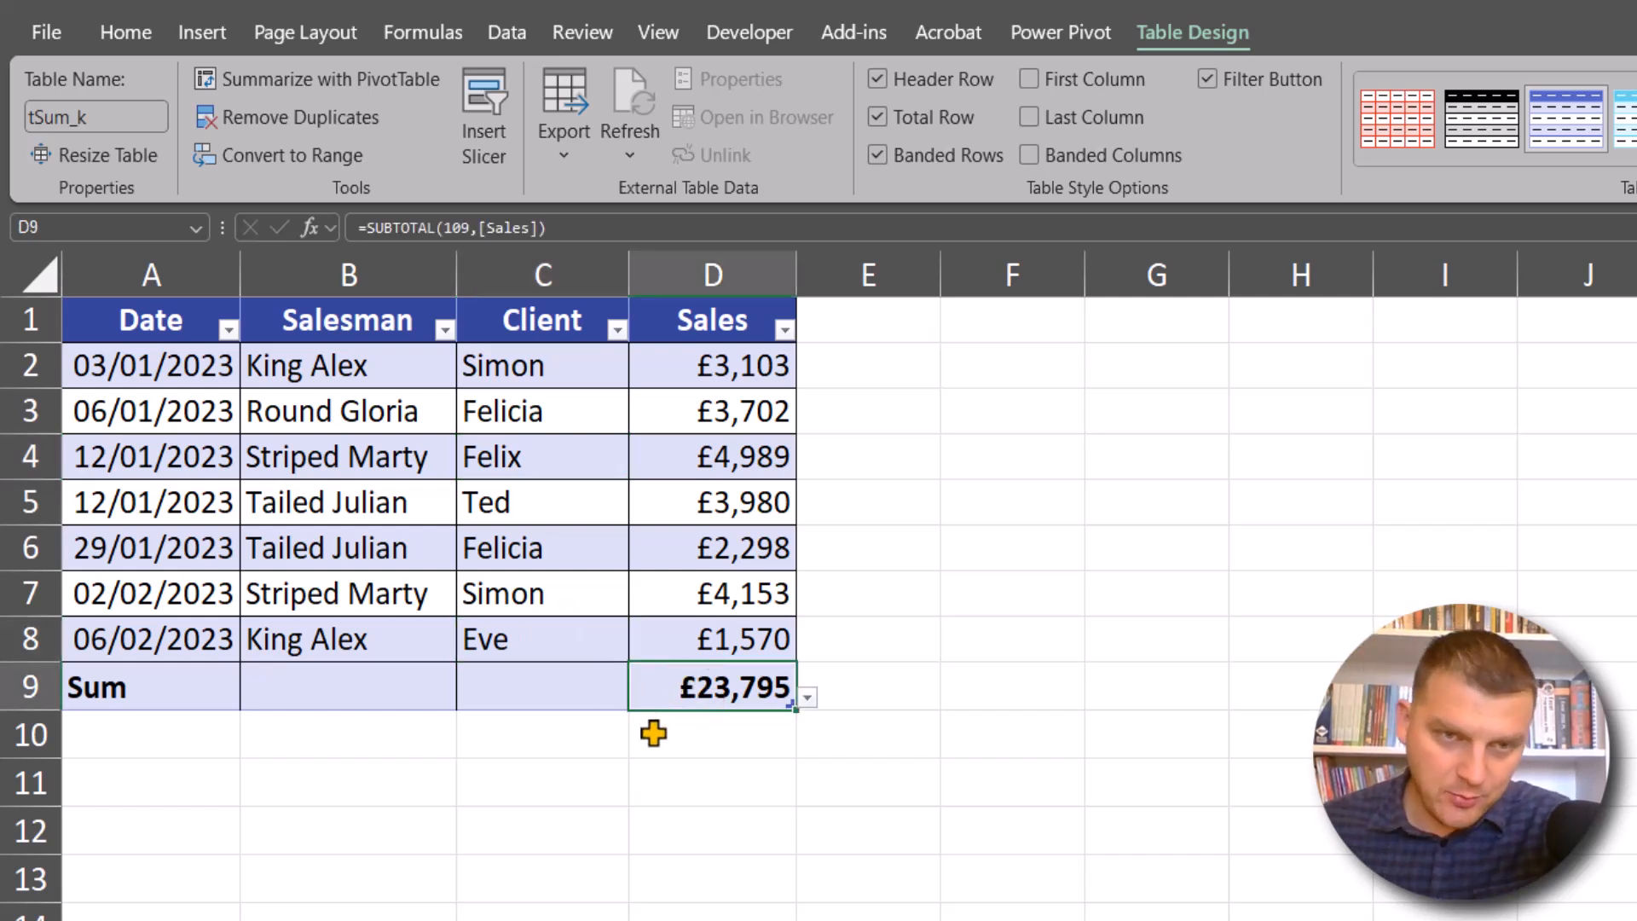
pyautogui.press('F2')
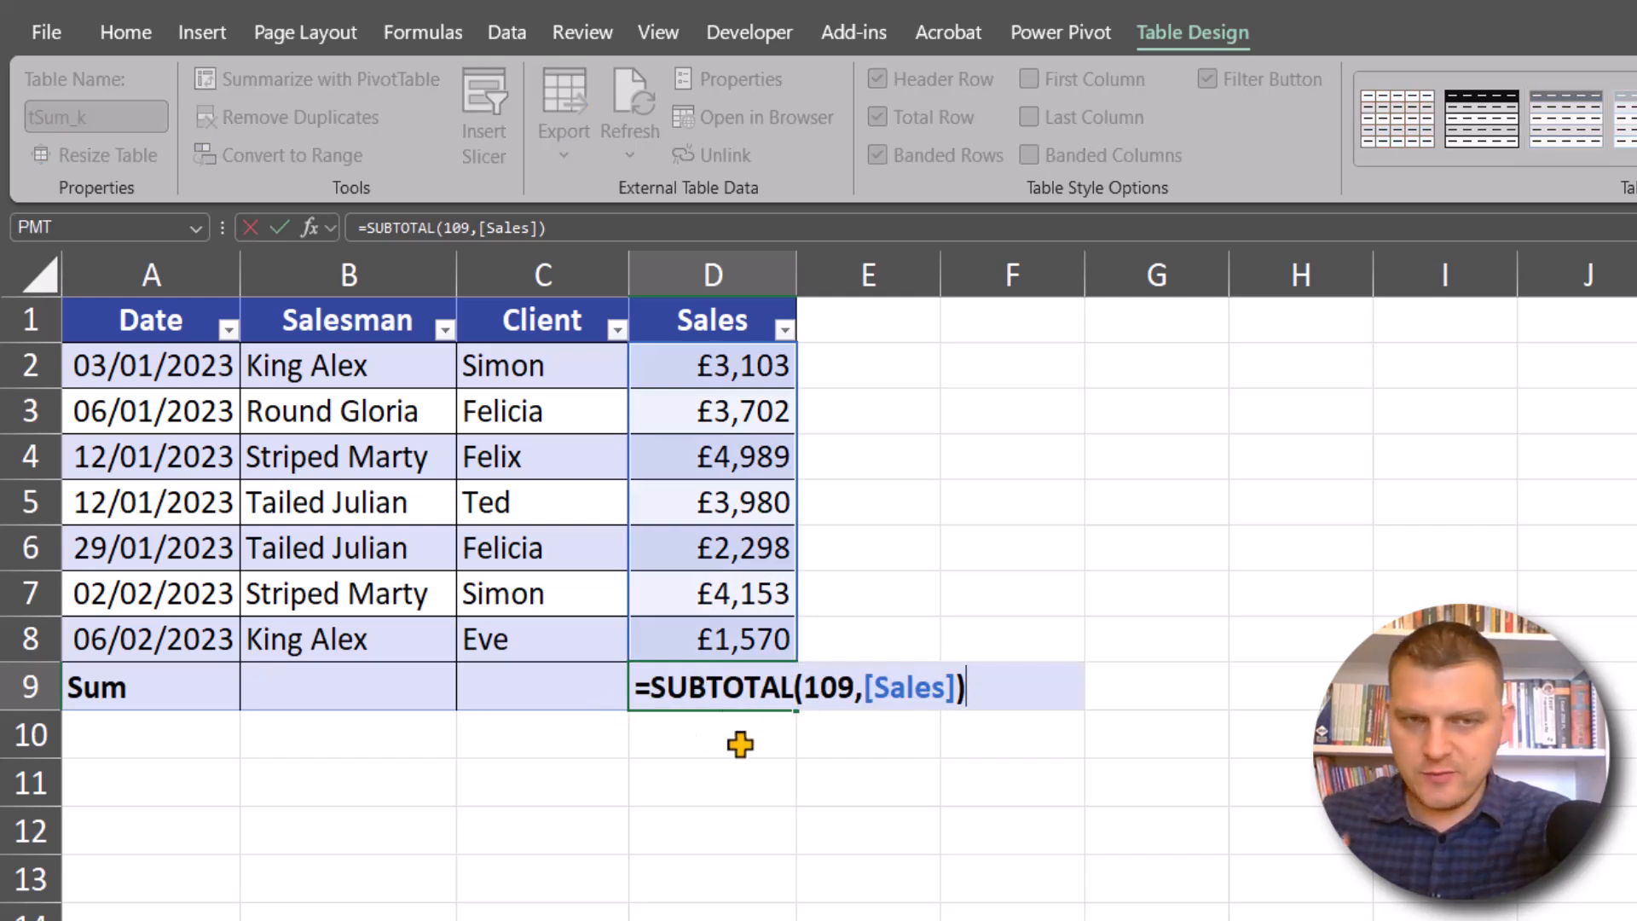
pyautogui.press('Escape')
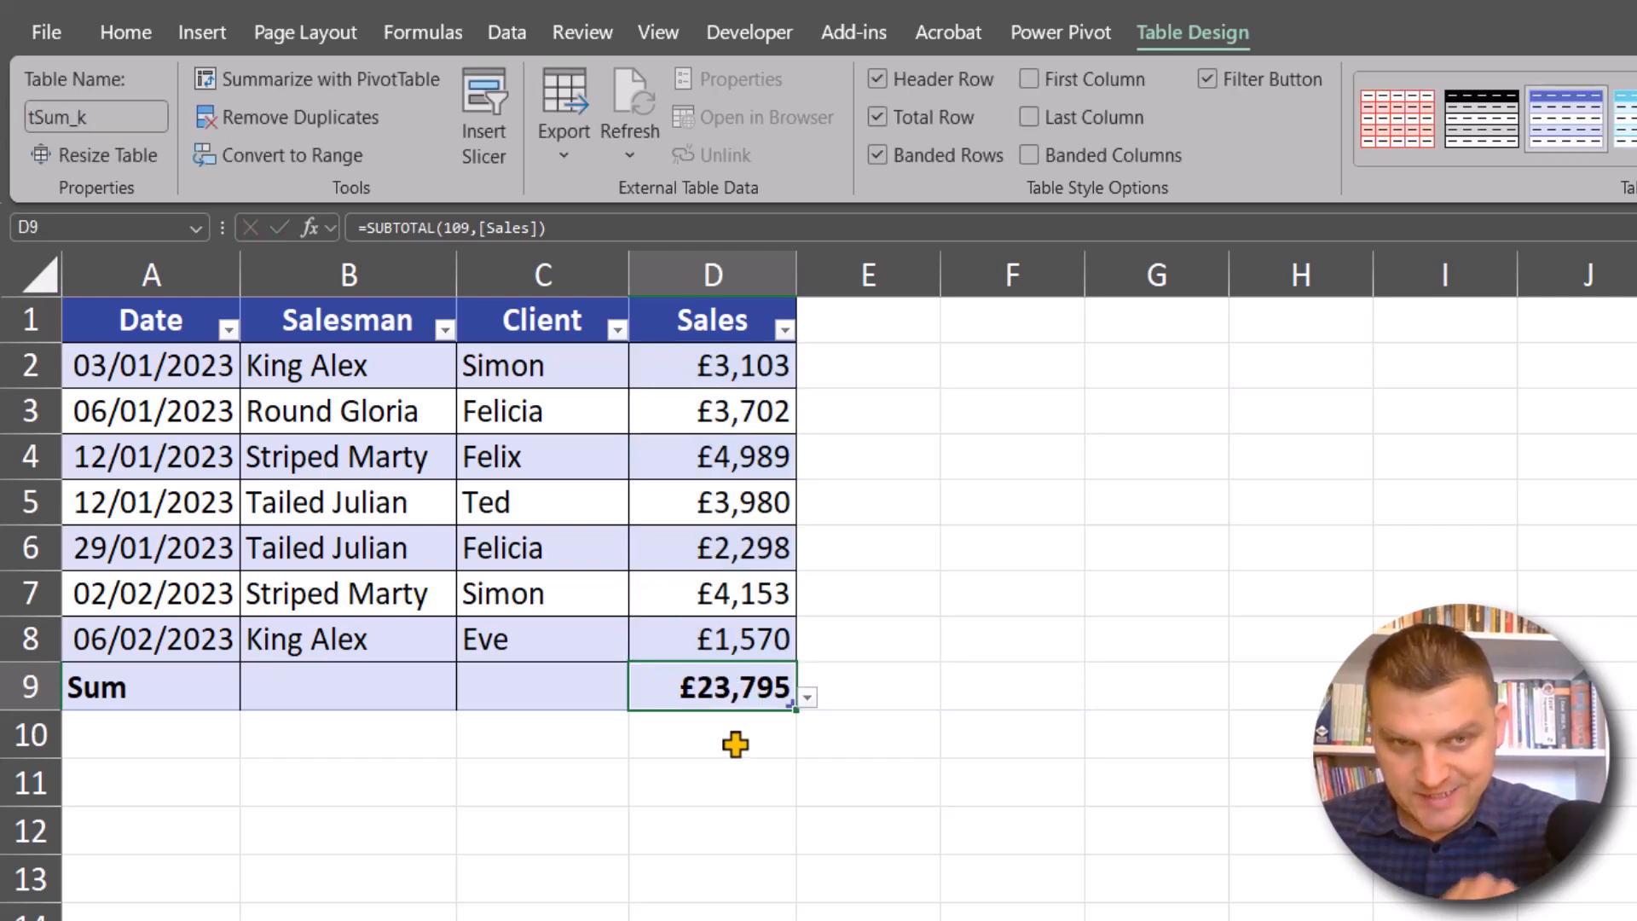
# Filter the Client column to hide the first and third listed clients, and clear that filter again.
pyautogui.click(616, 329)
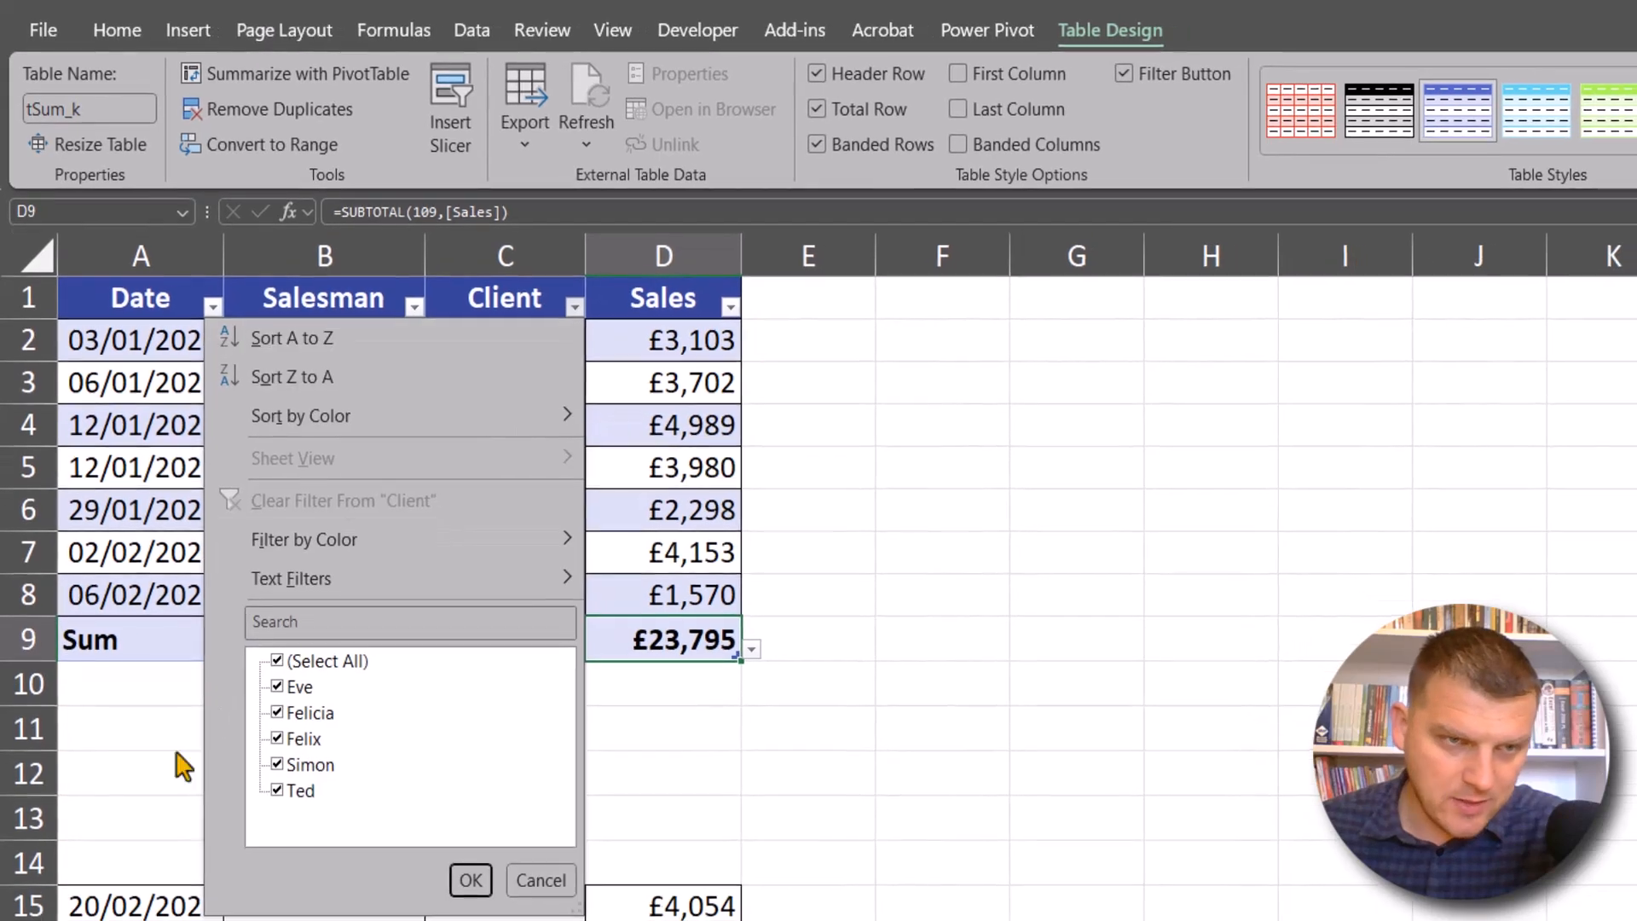
pyautogui.click(296, 687)
pyautogui.click(298, 739)
pyautogui.click(465, 874)
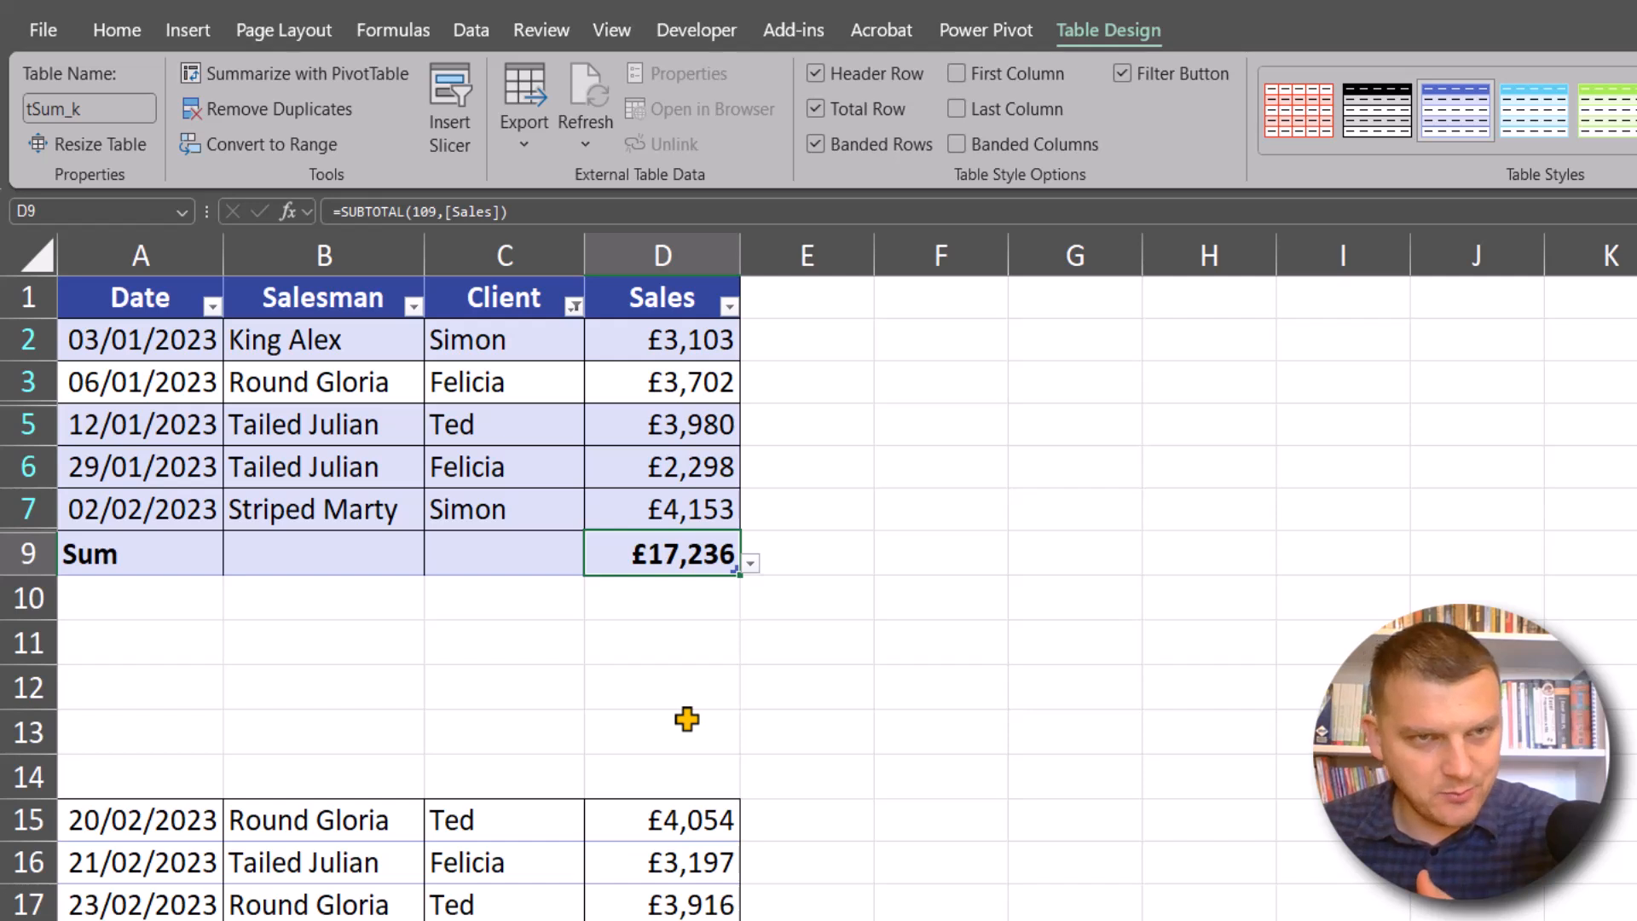
pyautogui.click(573, 305)
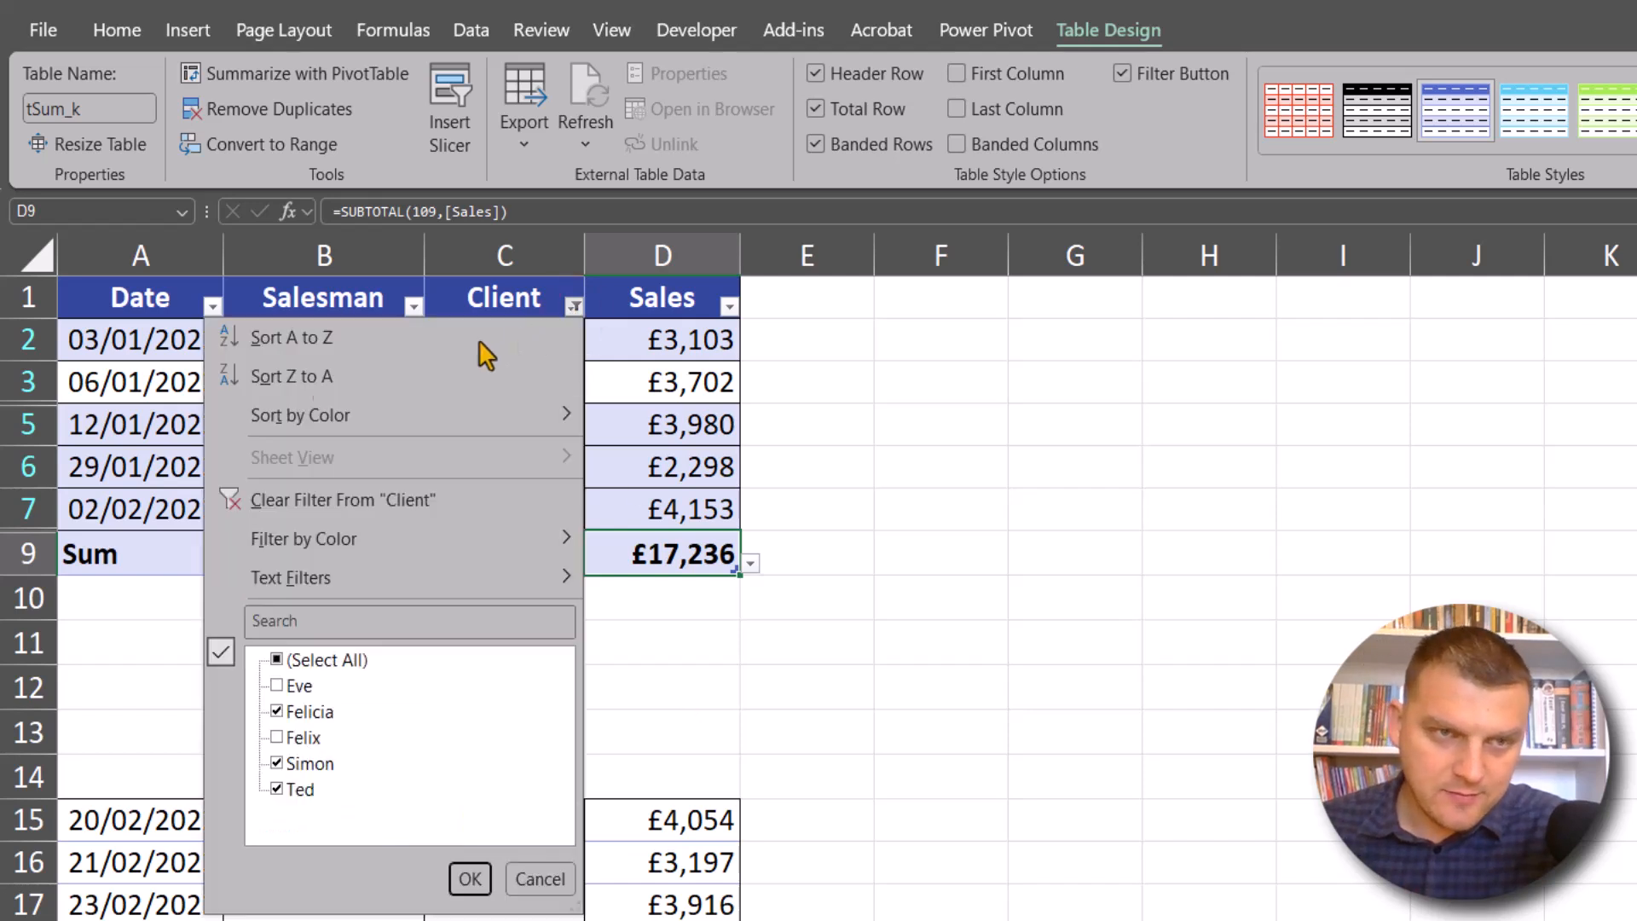
pyautogui.click(310, 502)
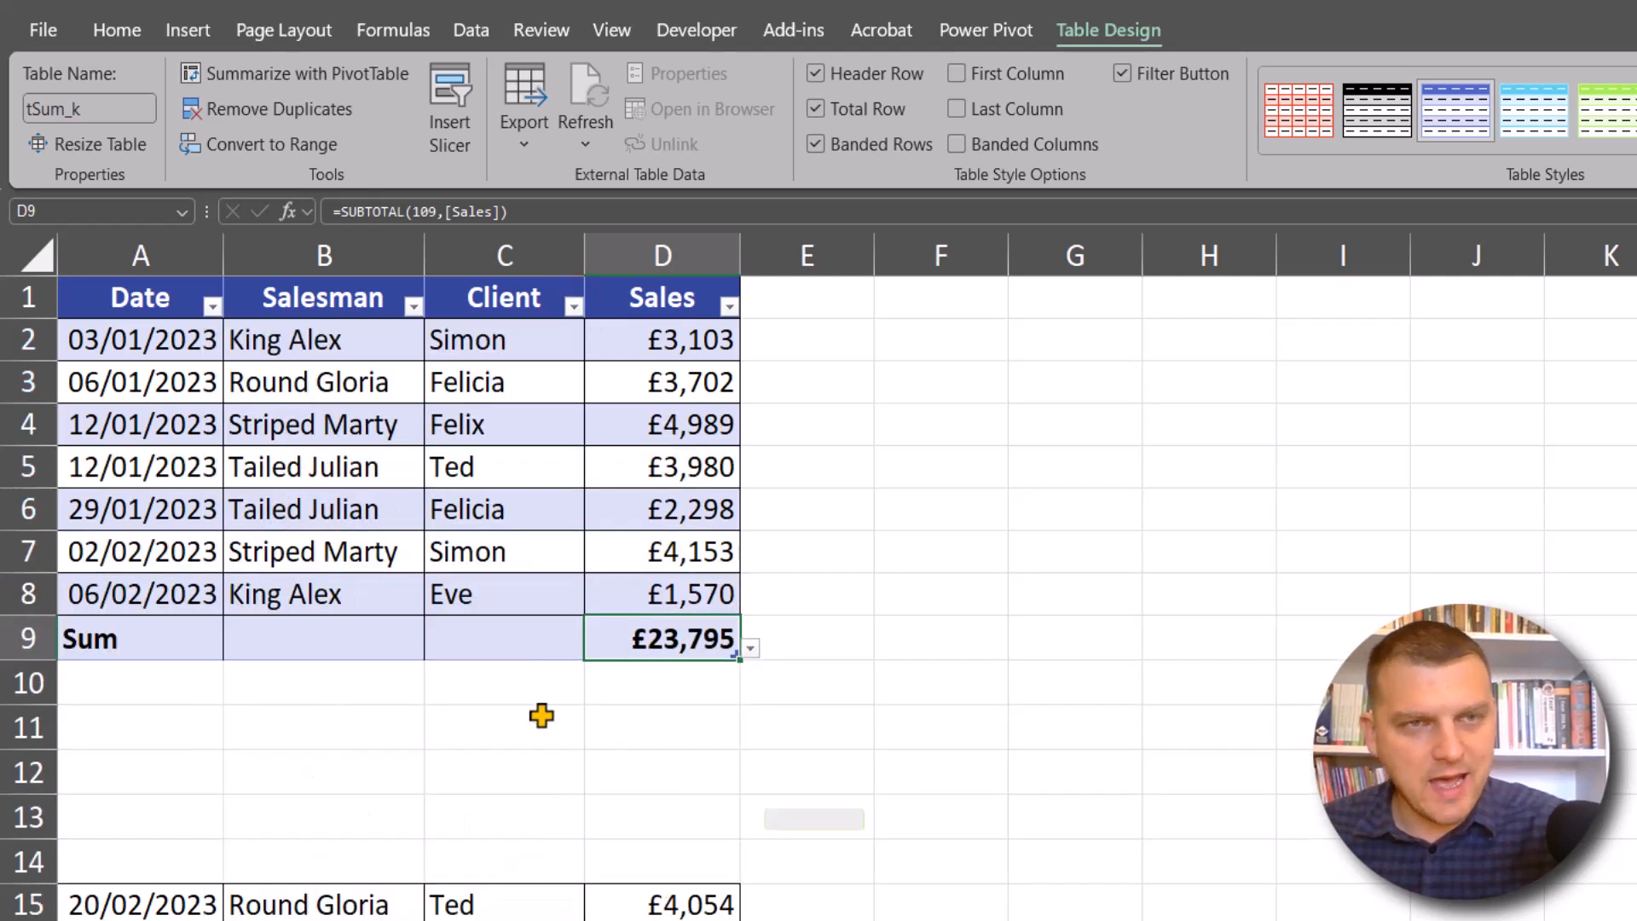
# Turn off the table's total row, recreate it with AutoSum in D9, and inspect the resulting formula.
pyautogui.click(867, 108)
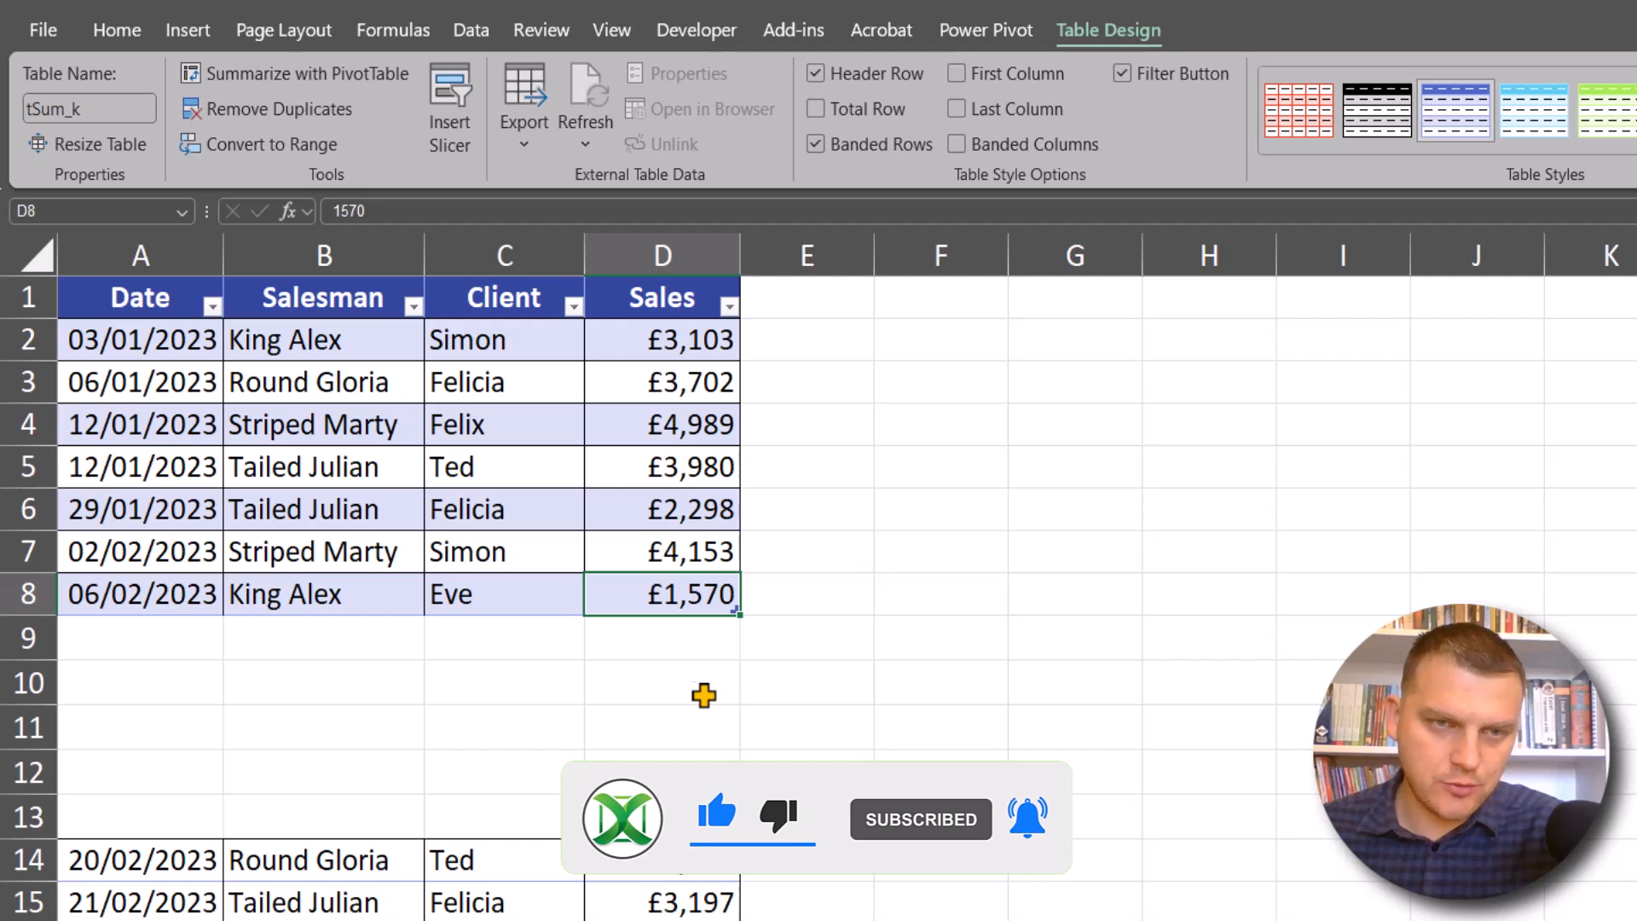
pyautogui.click(680, 642)
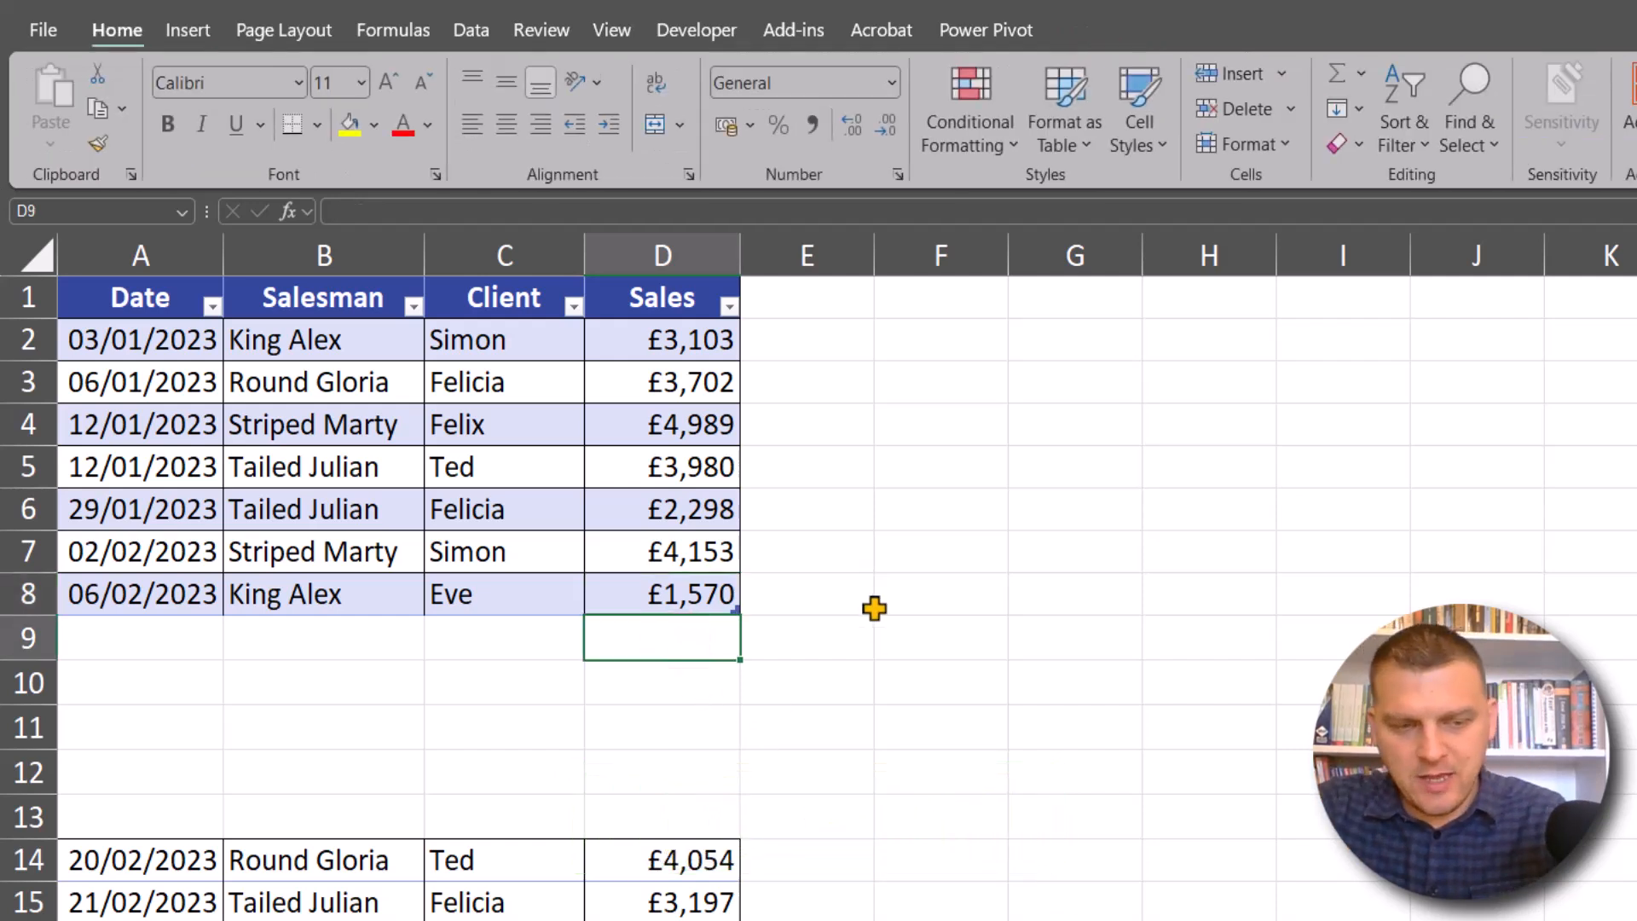
pyautogui.hotkey('alt', '=')
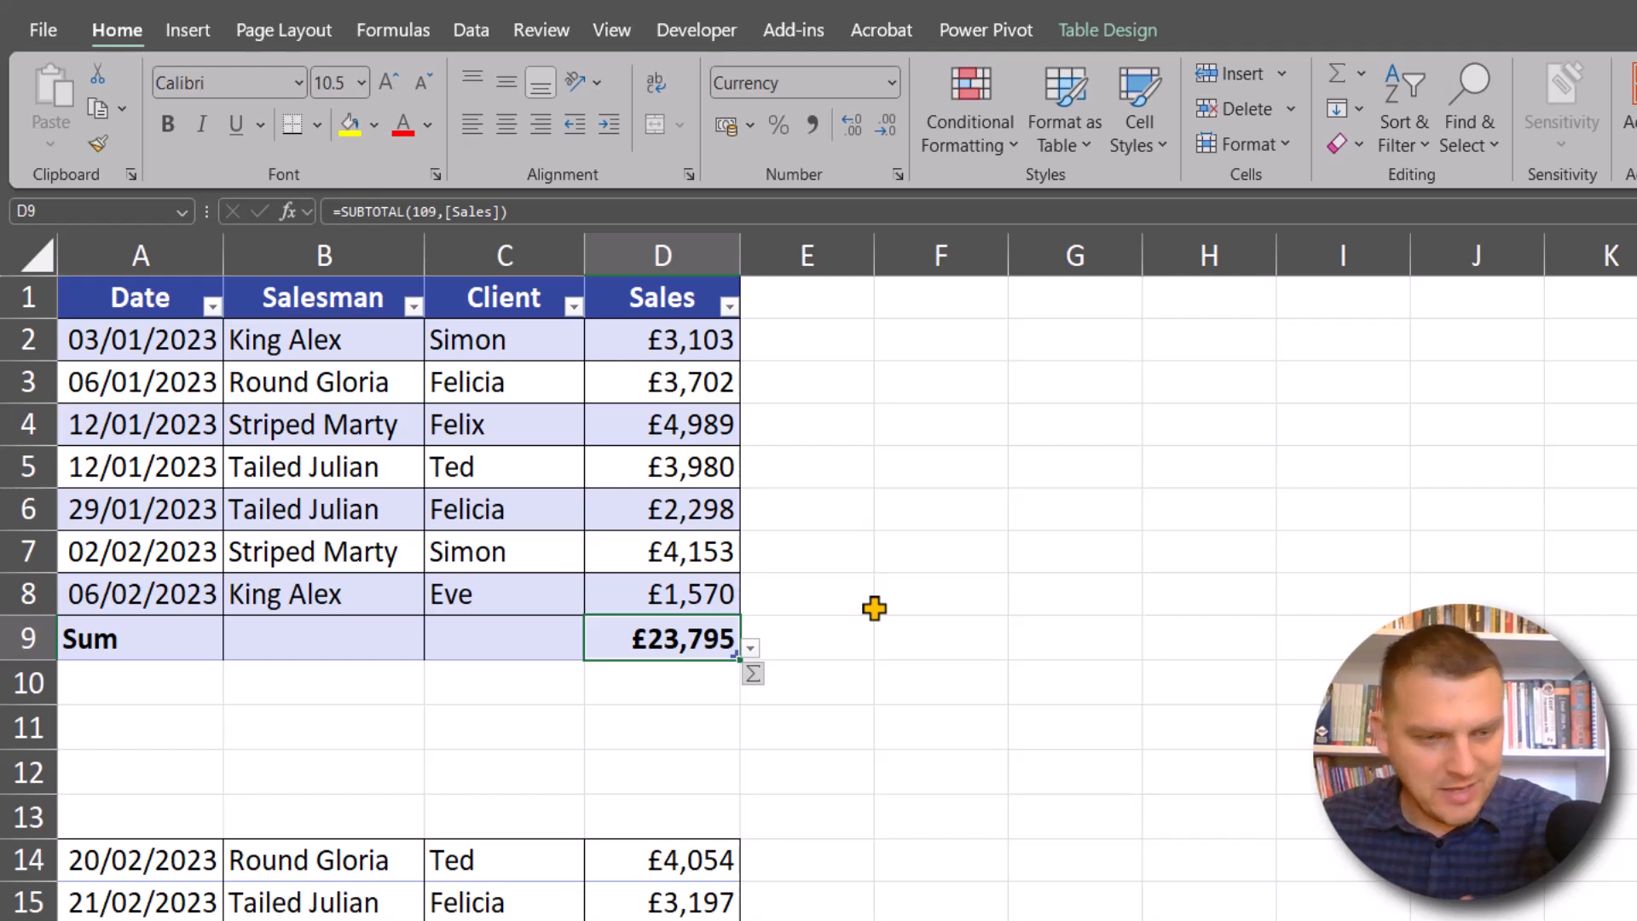
pyautogui.press('F2')
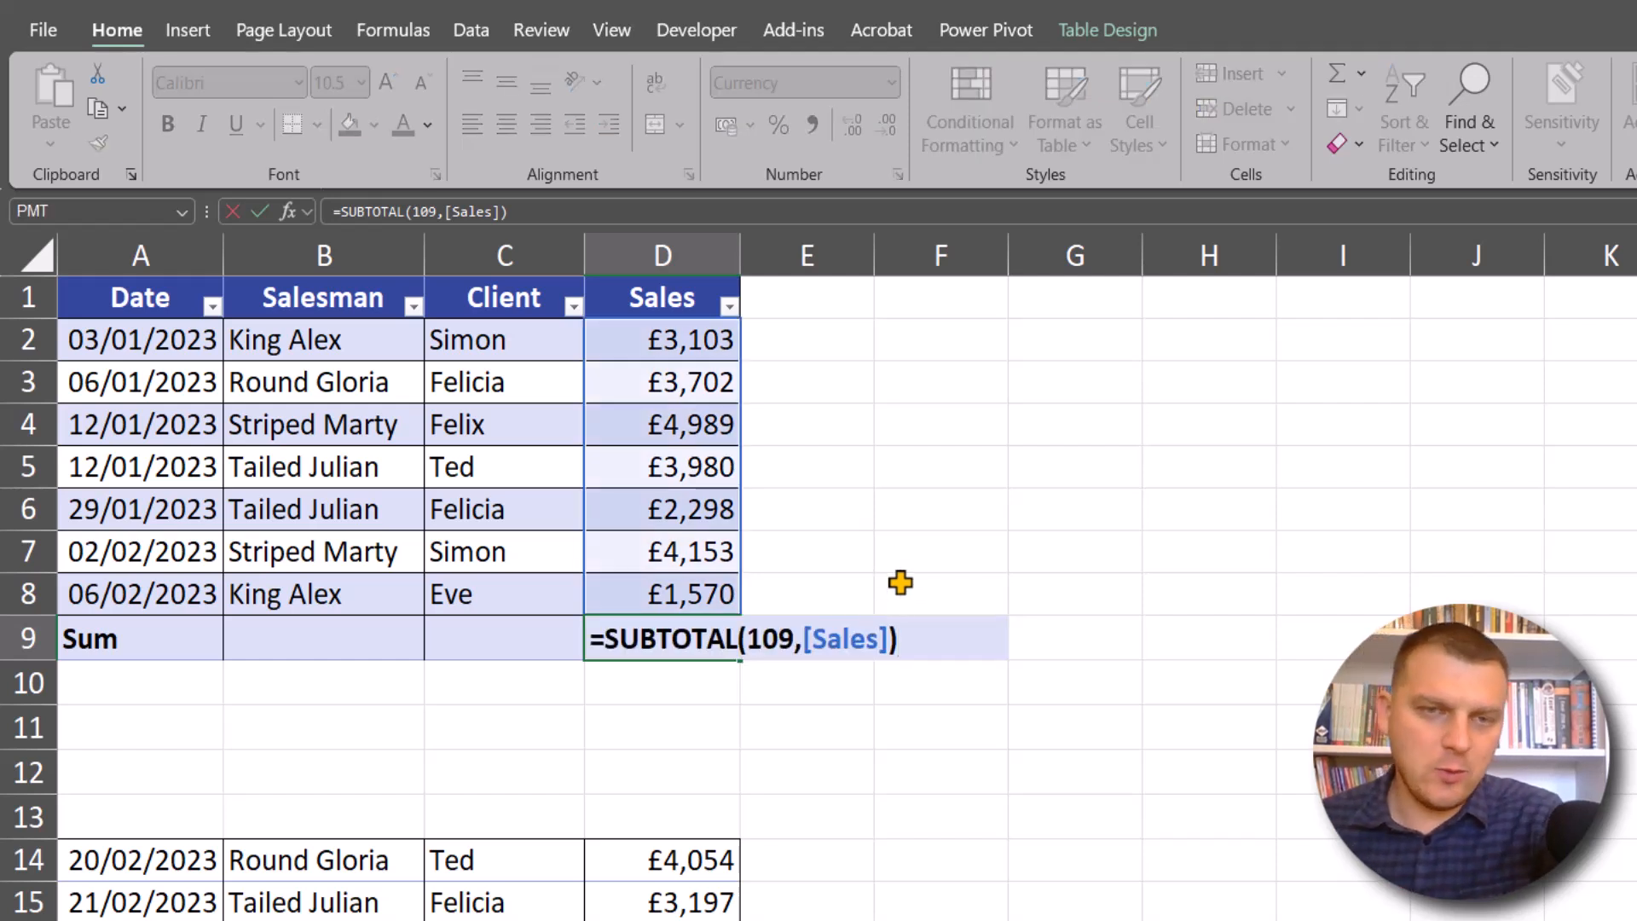
pyautogui.press('Escape')
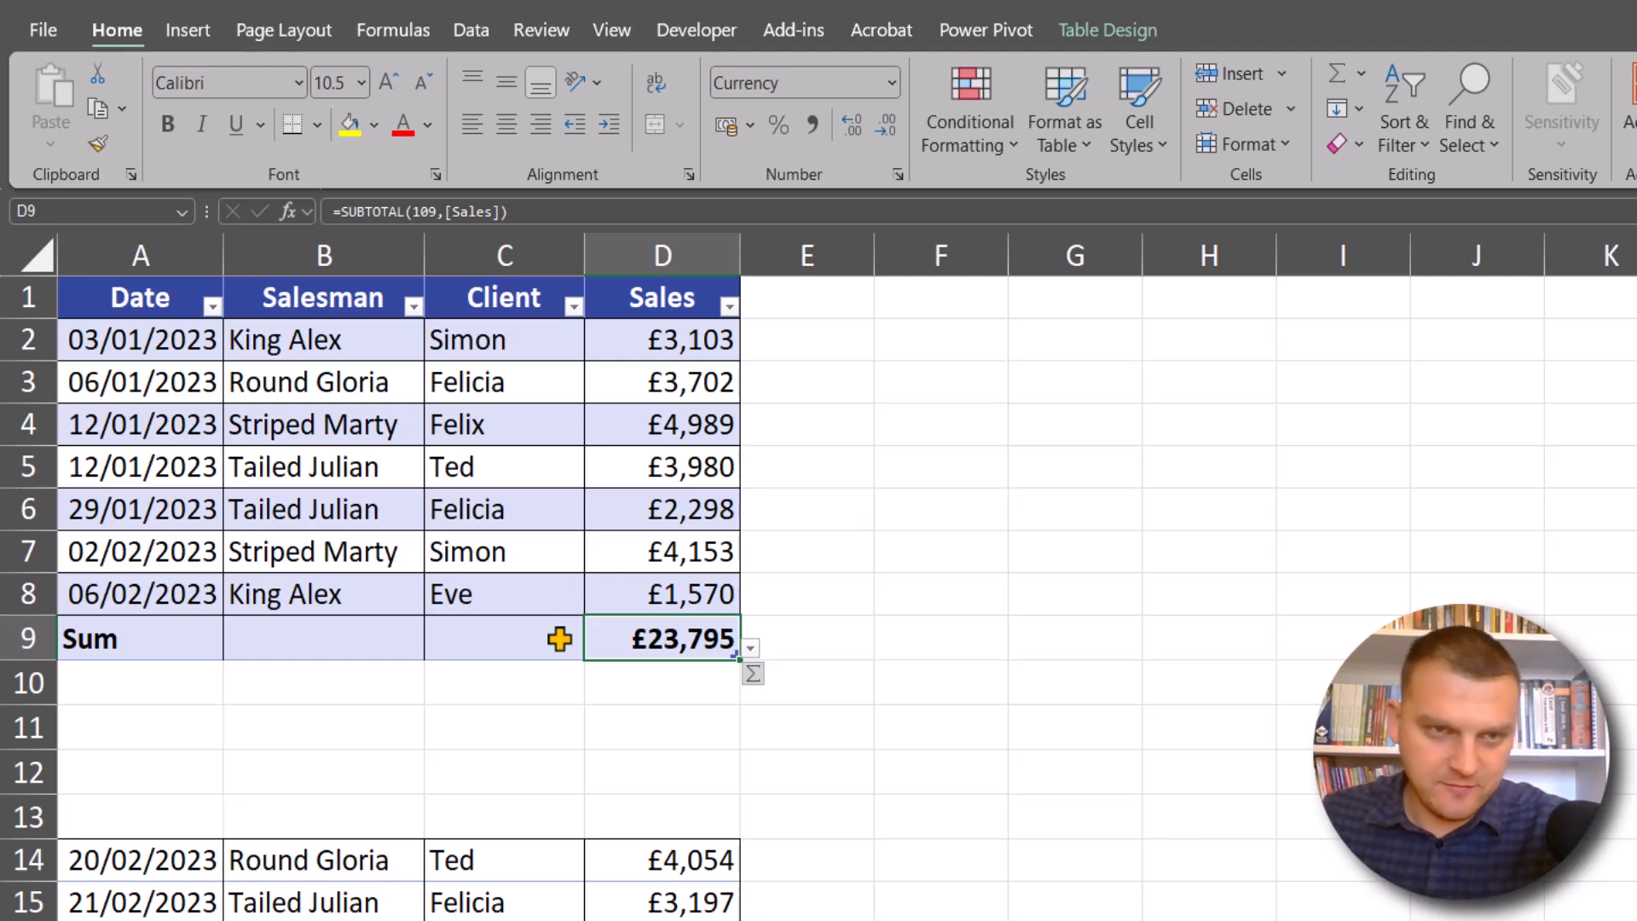
# Set the total row calculation of the Salesman column to Count.
pyautogui.click(480, 630)
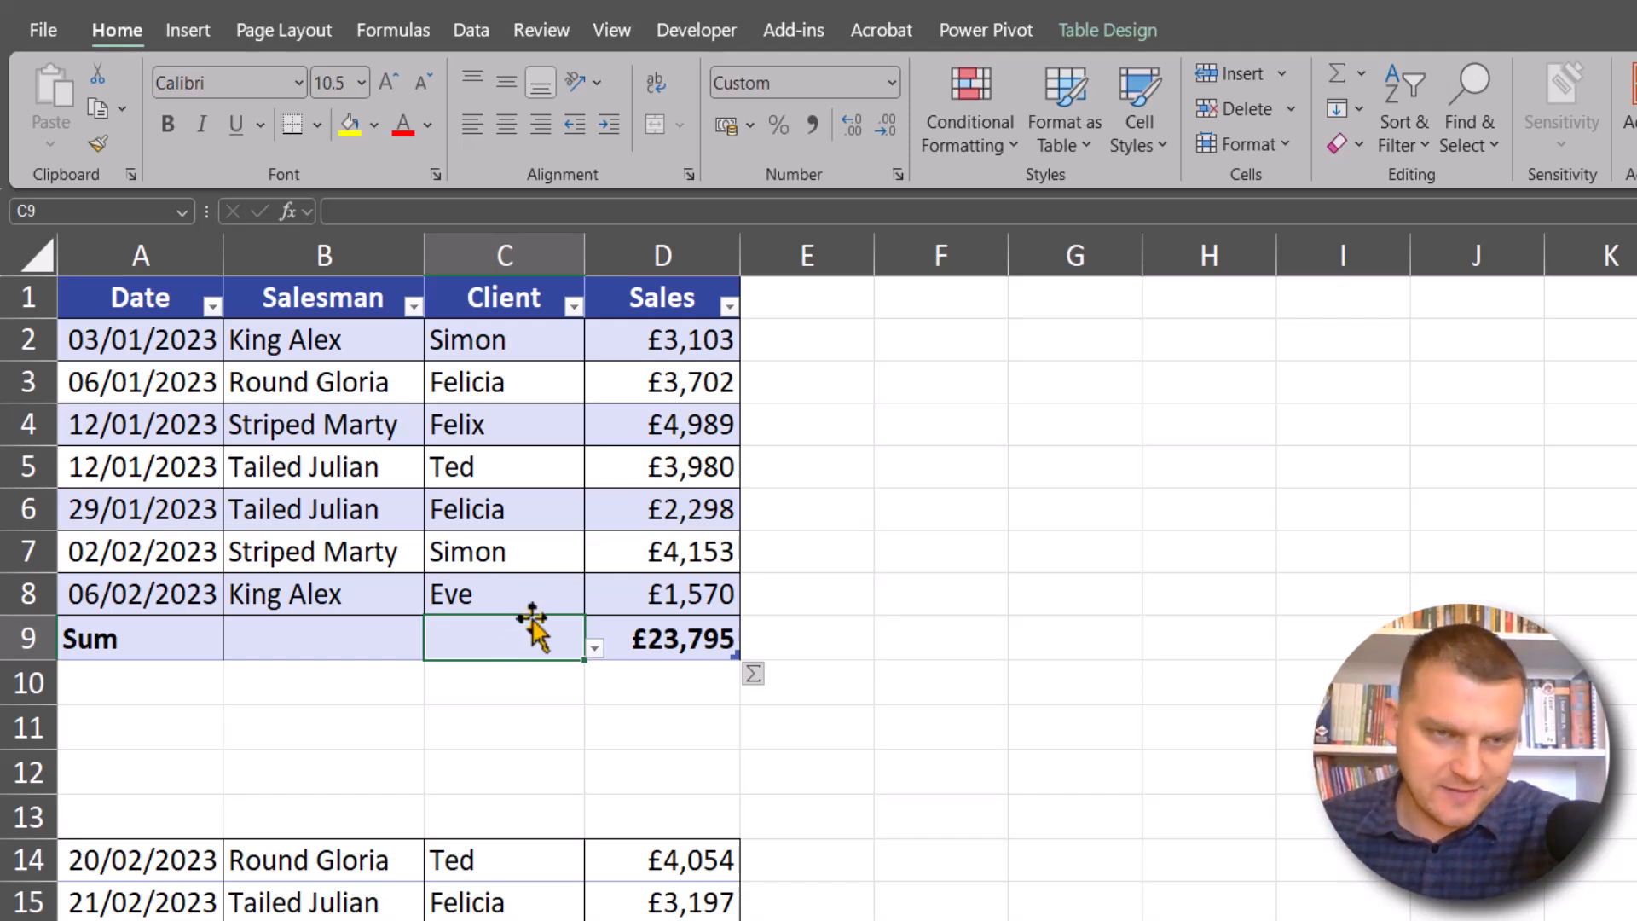
pyautogui.click(595, 648)
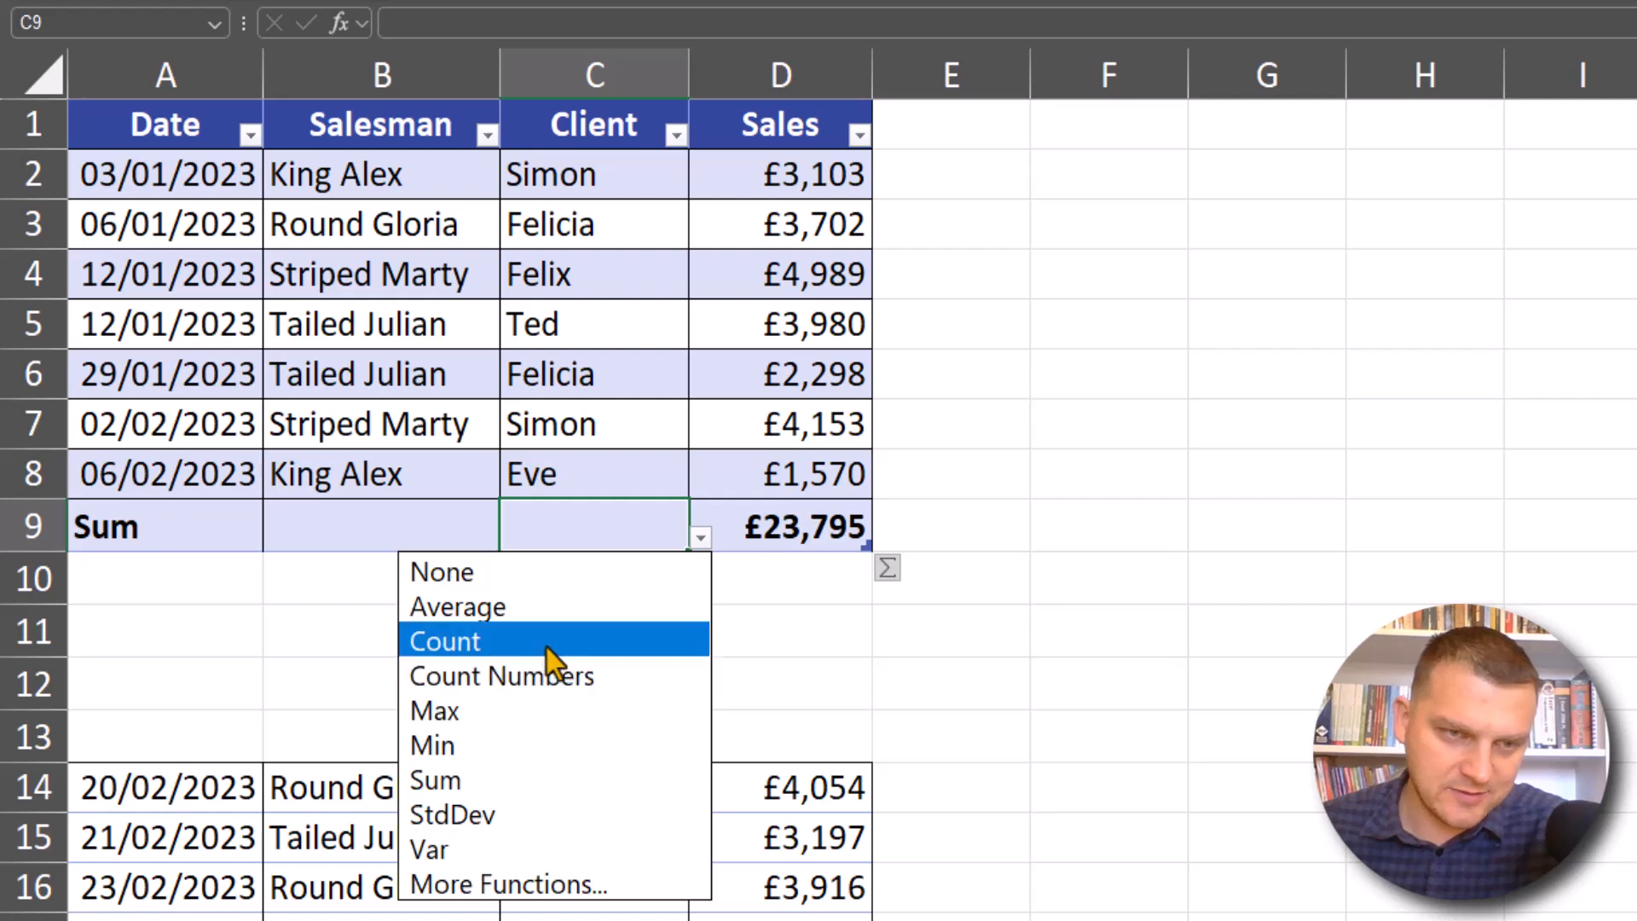
pyautogui.click(350, 513)
pyautogui.click(429, 524)
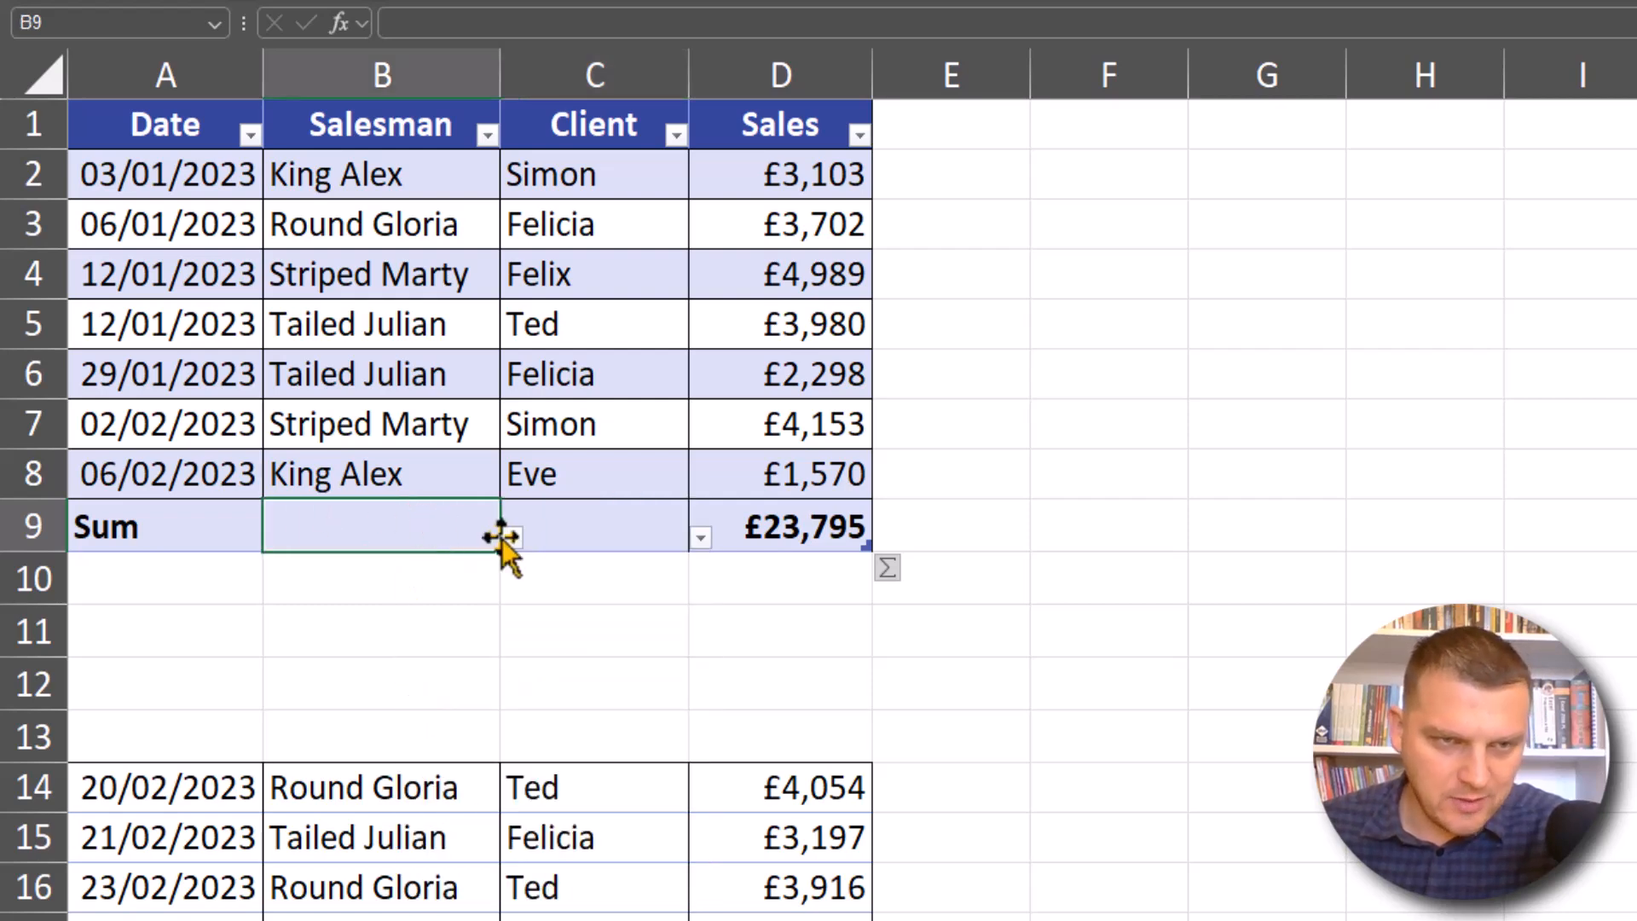
pyautogui.click(513, 538)
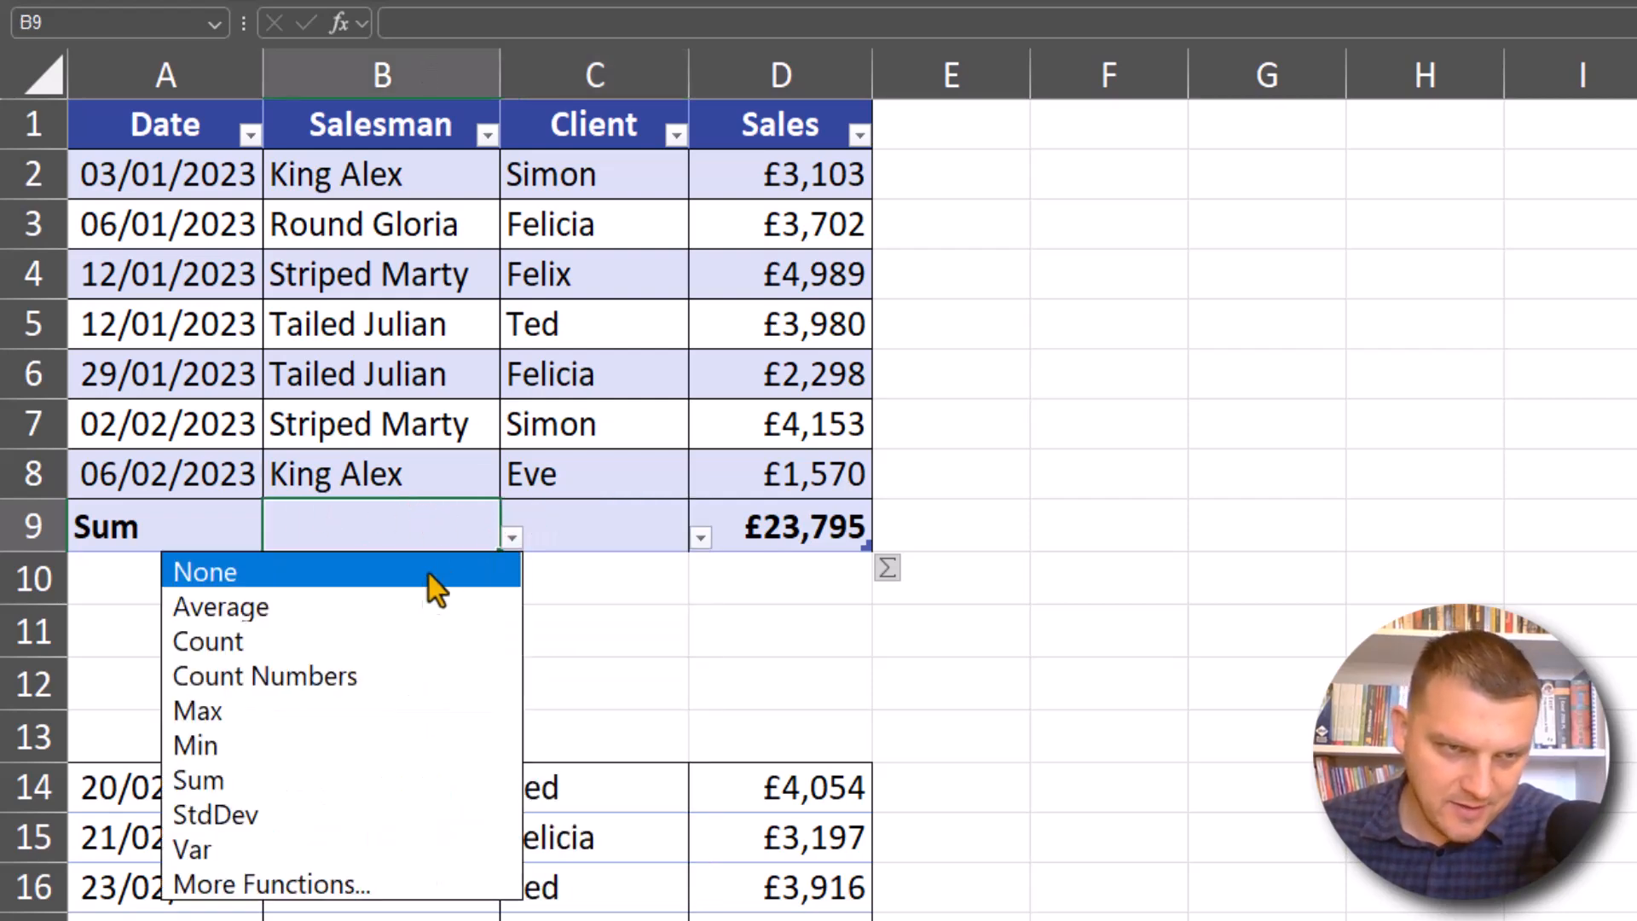
pyautogui.click(324, 639)
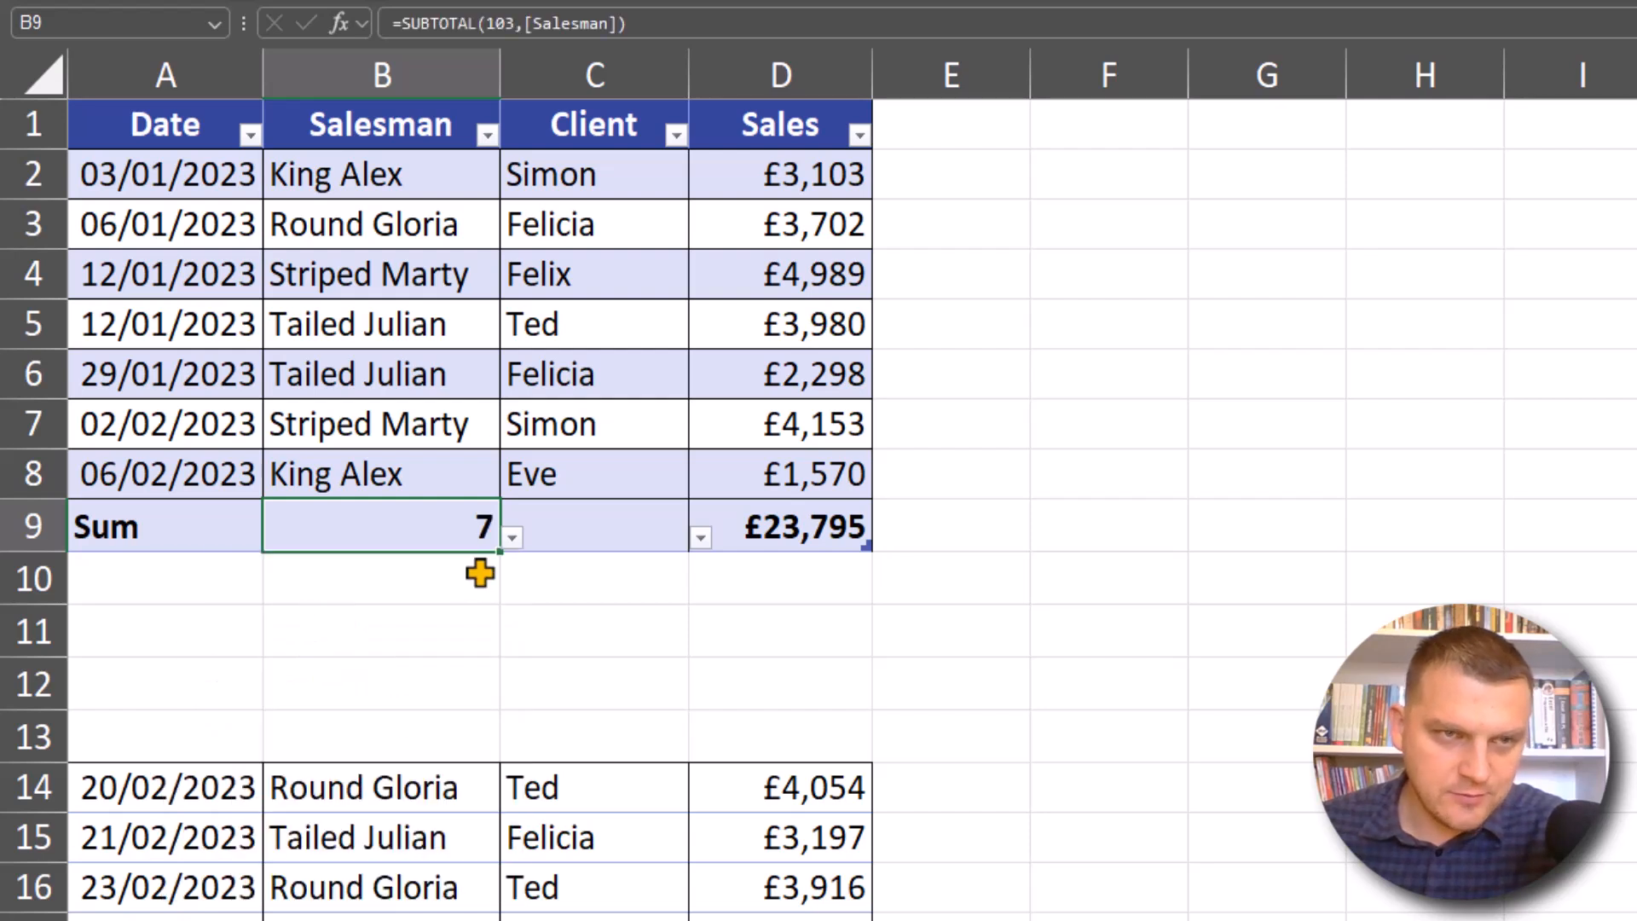
# Inspect the function number argument of the SUBTOTAL formula in B9.
pyautogui.press('F2')
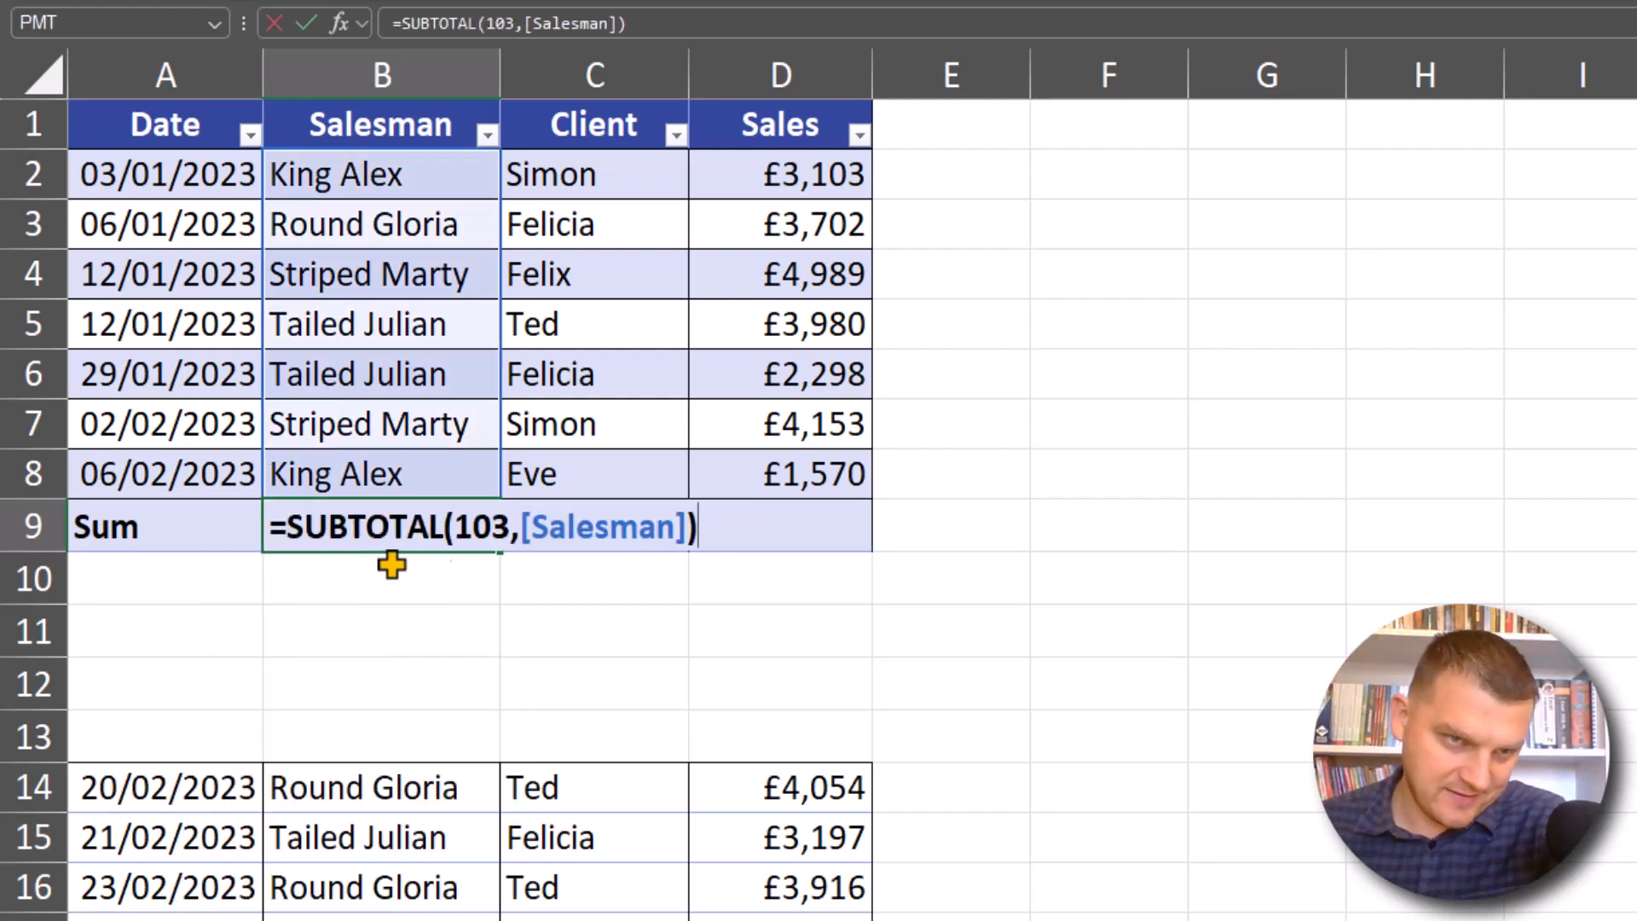
pyautogui.click(503, 530)
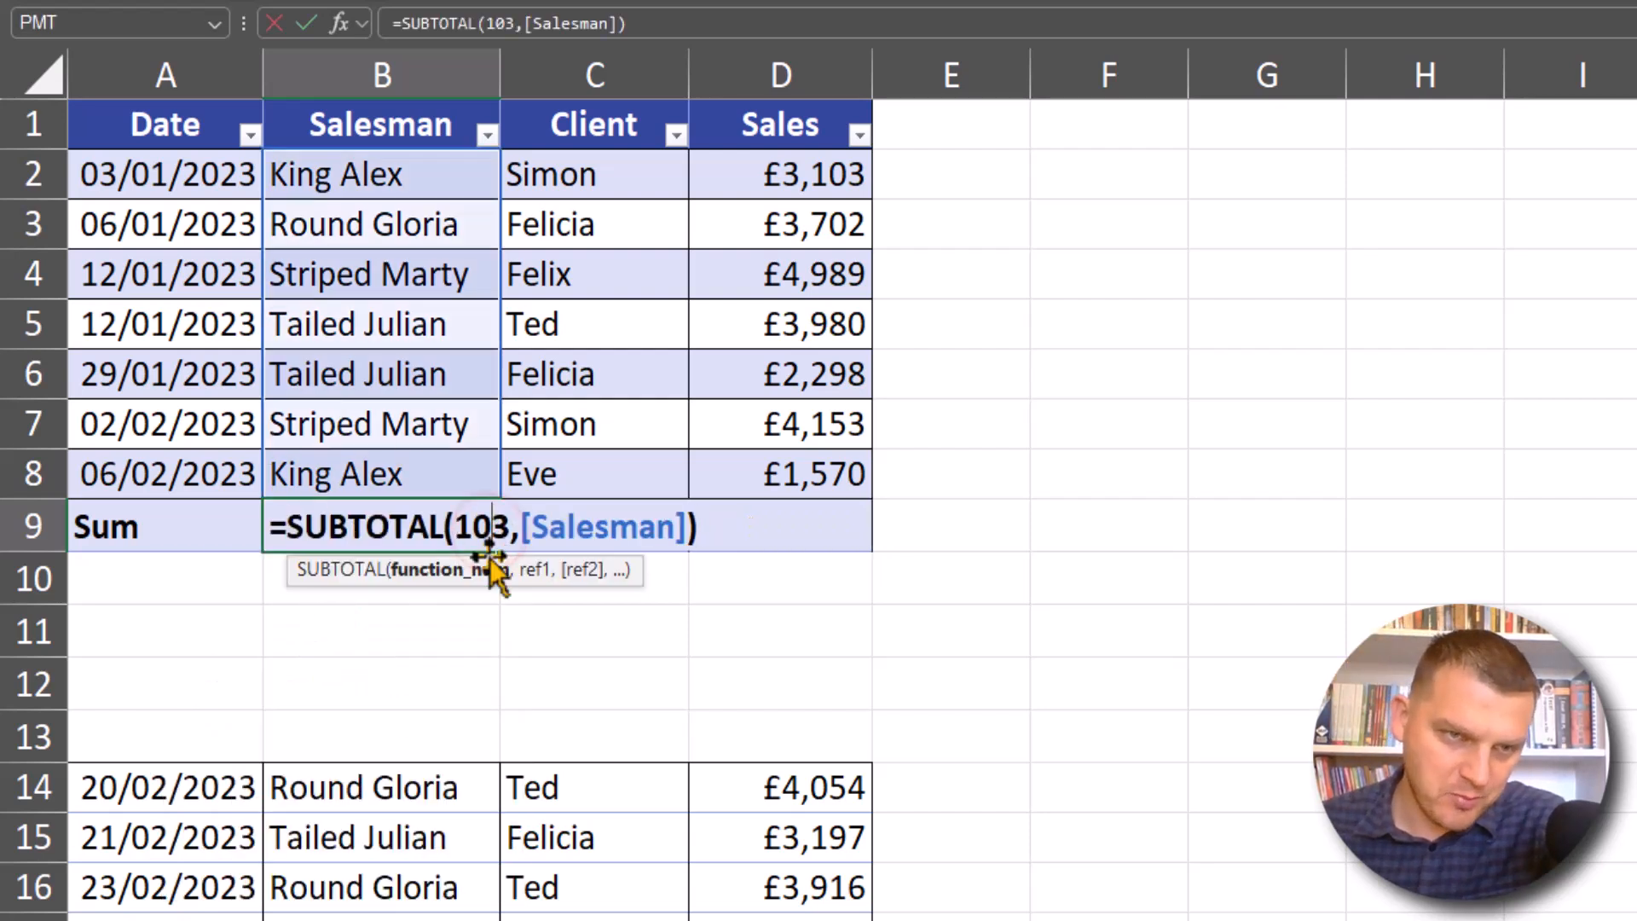
pyautogui.click(443, 571)
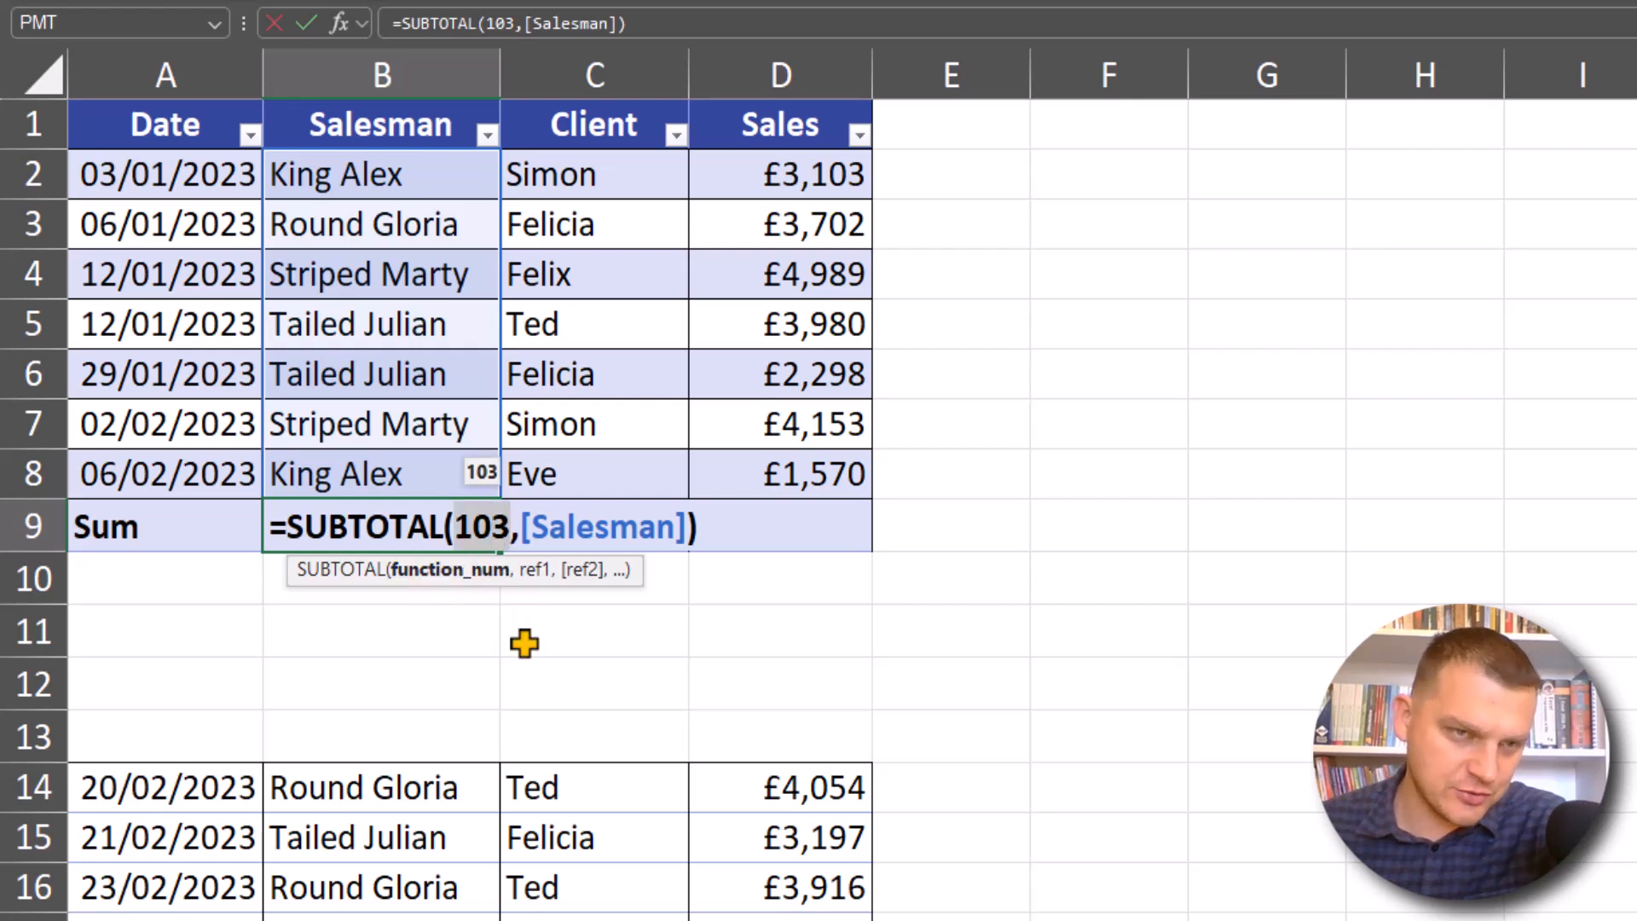
pyautogui.press('Escape')
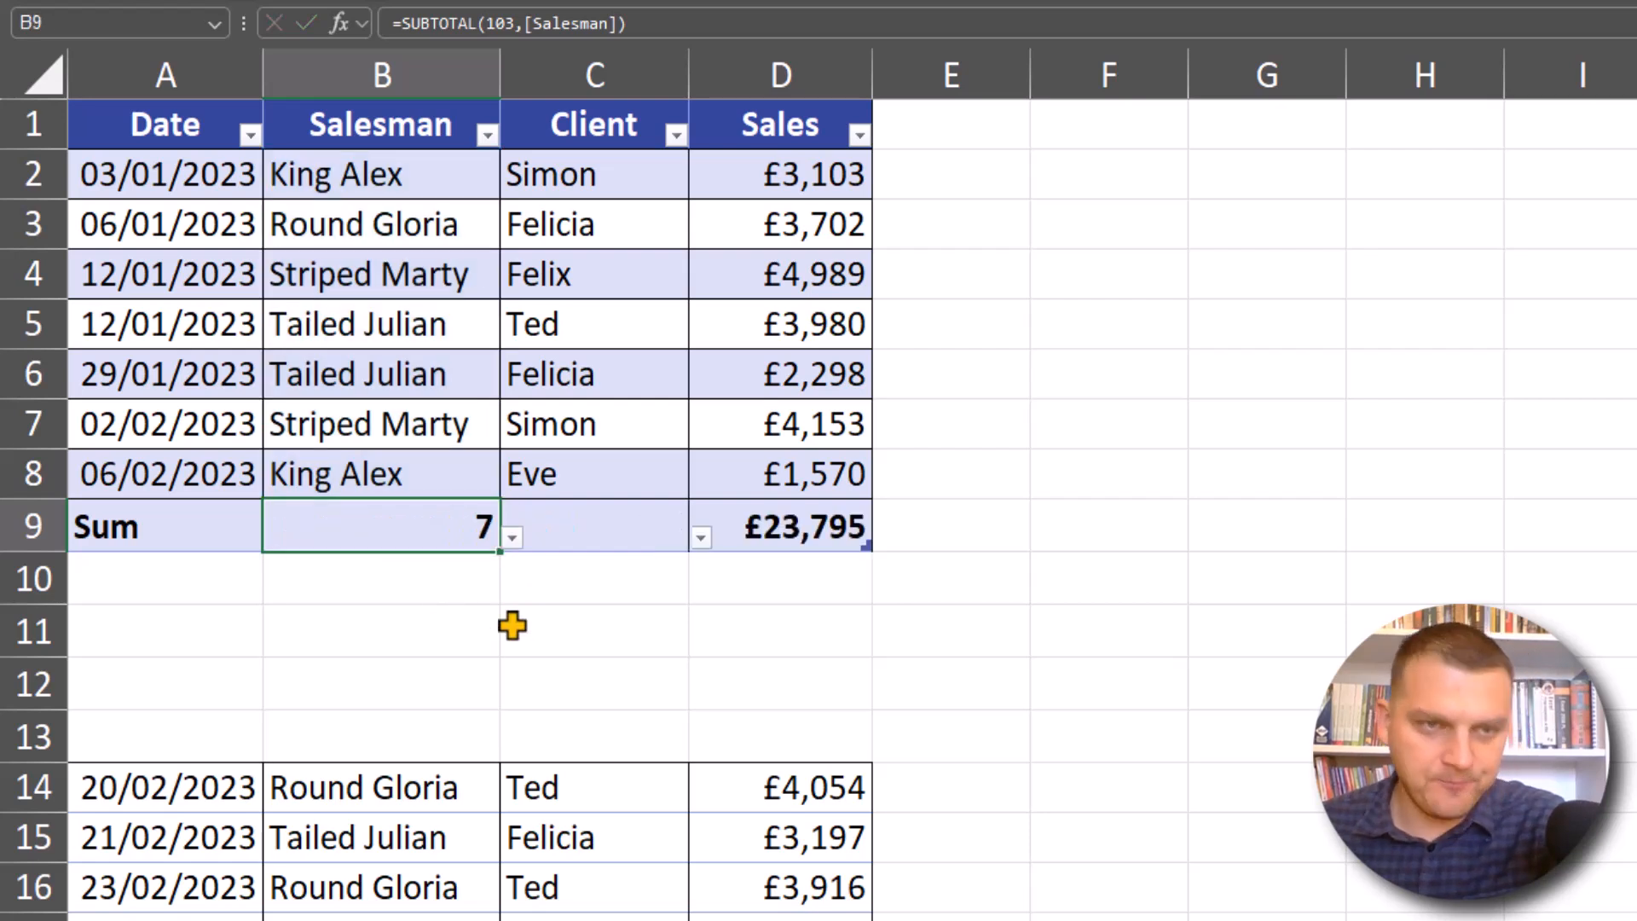
# Label the total row's results with Count in A9 and Sum in C9.
pyautogui.click(565, 513)
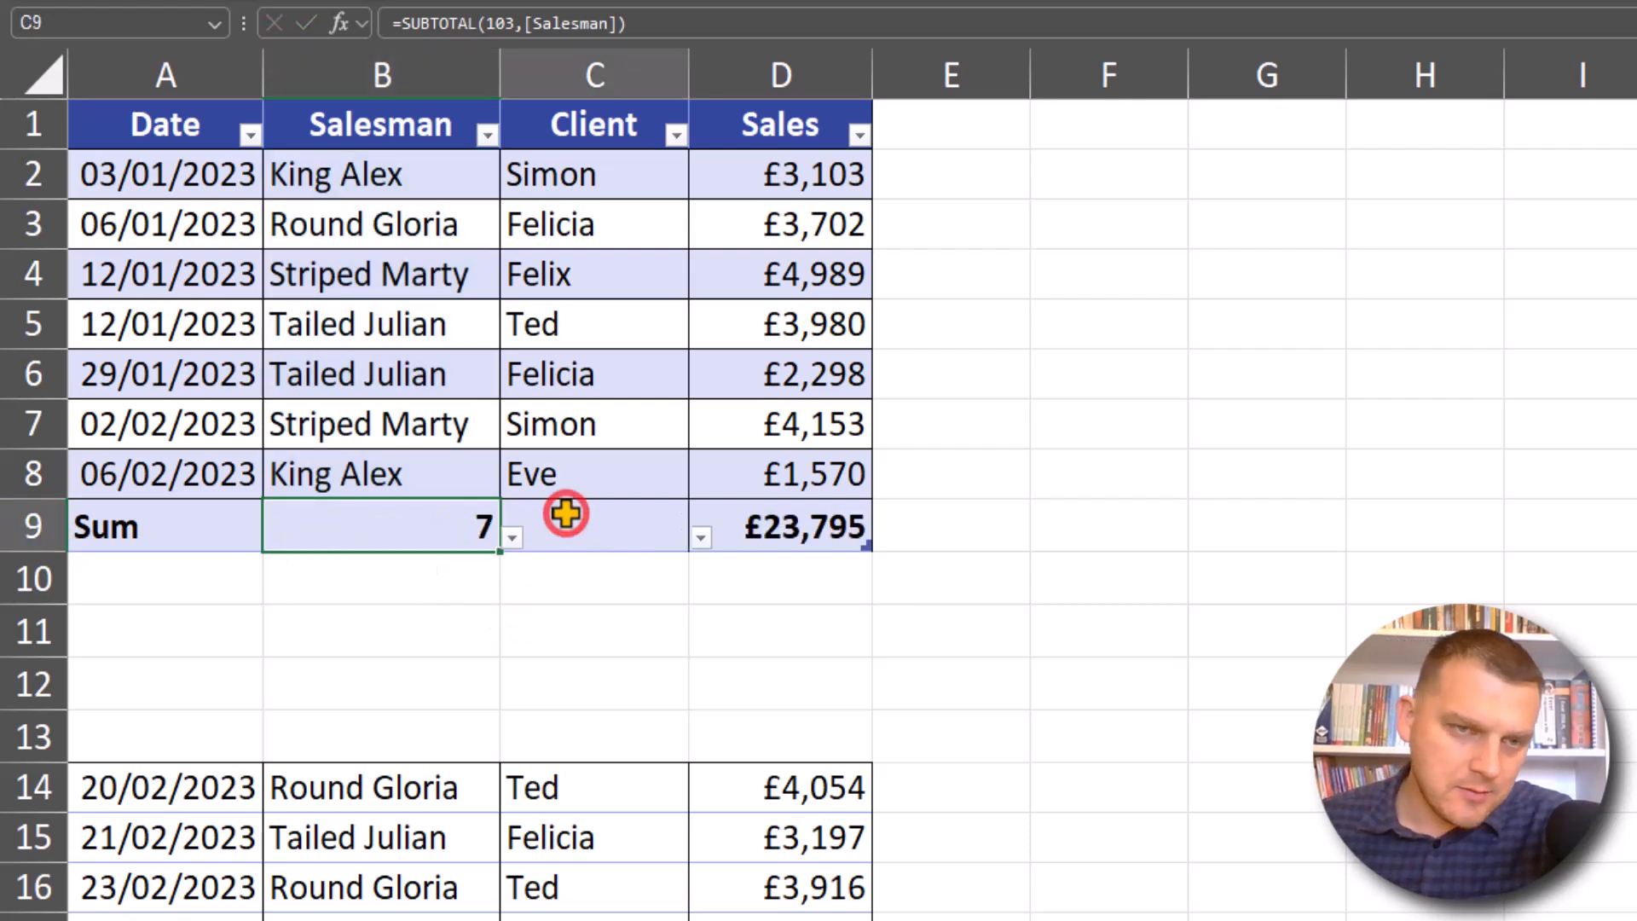
pyautogui.click(194, 522)
pyautogui.write('c')
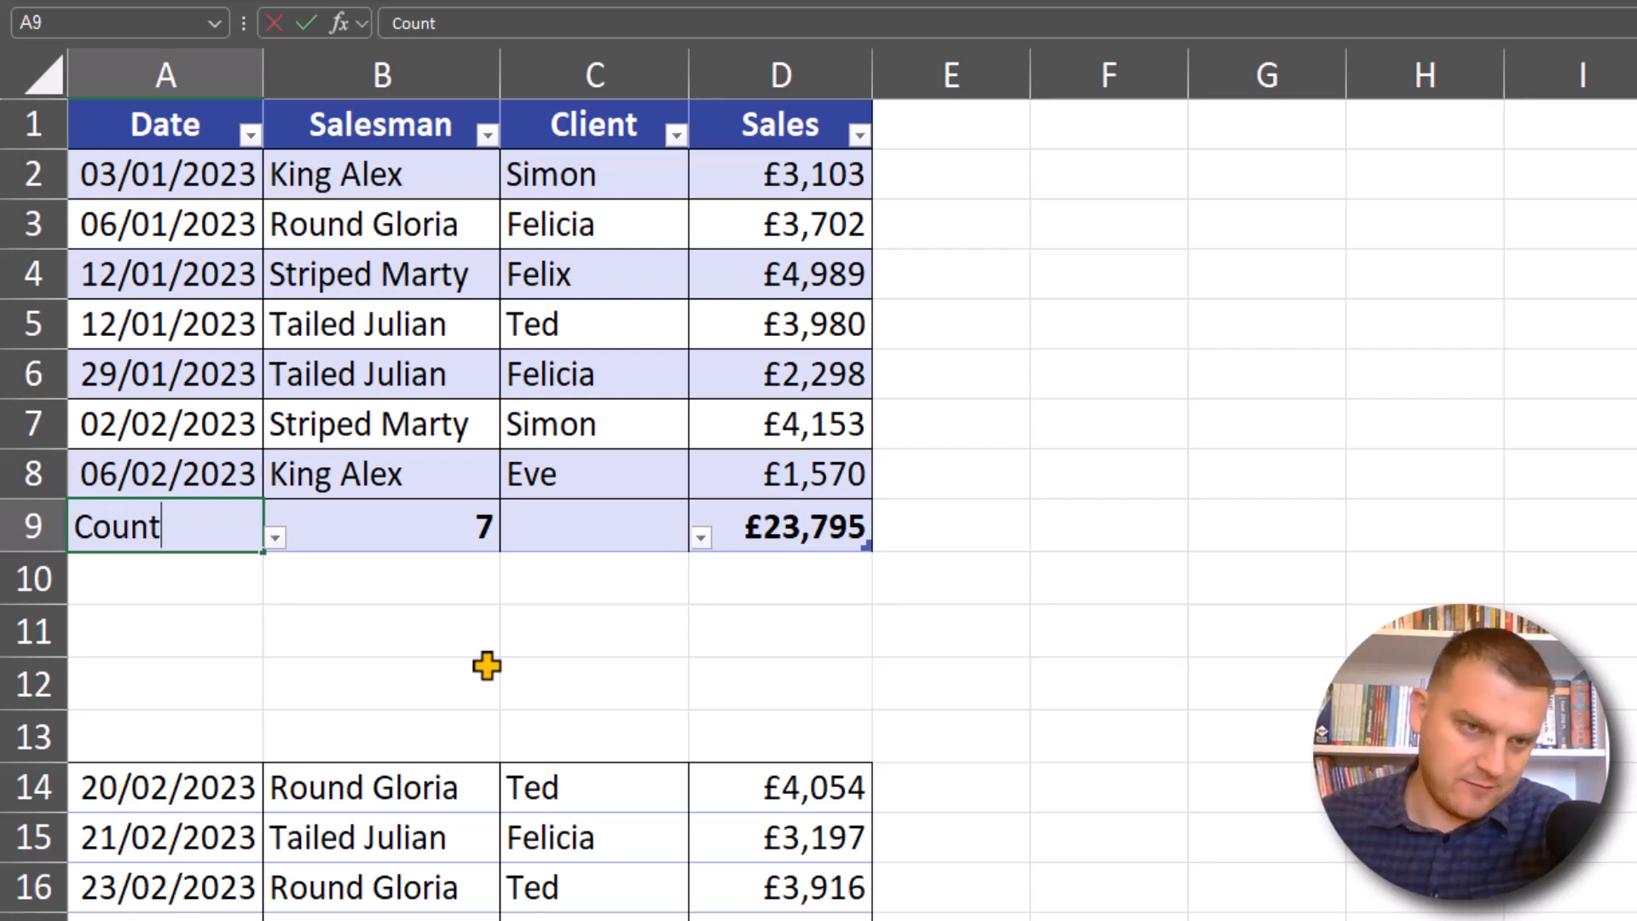
pyautogui.press('Tab')
pyautogui.press('Tab')
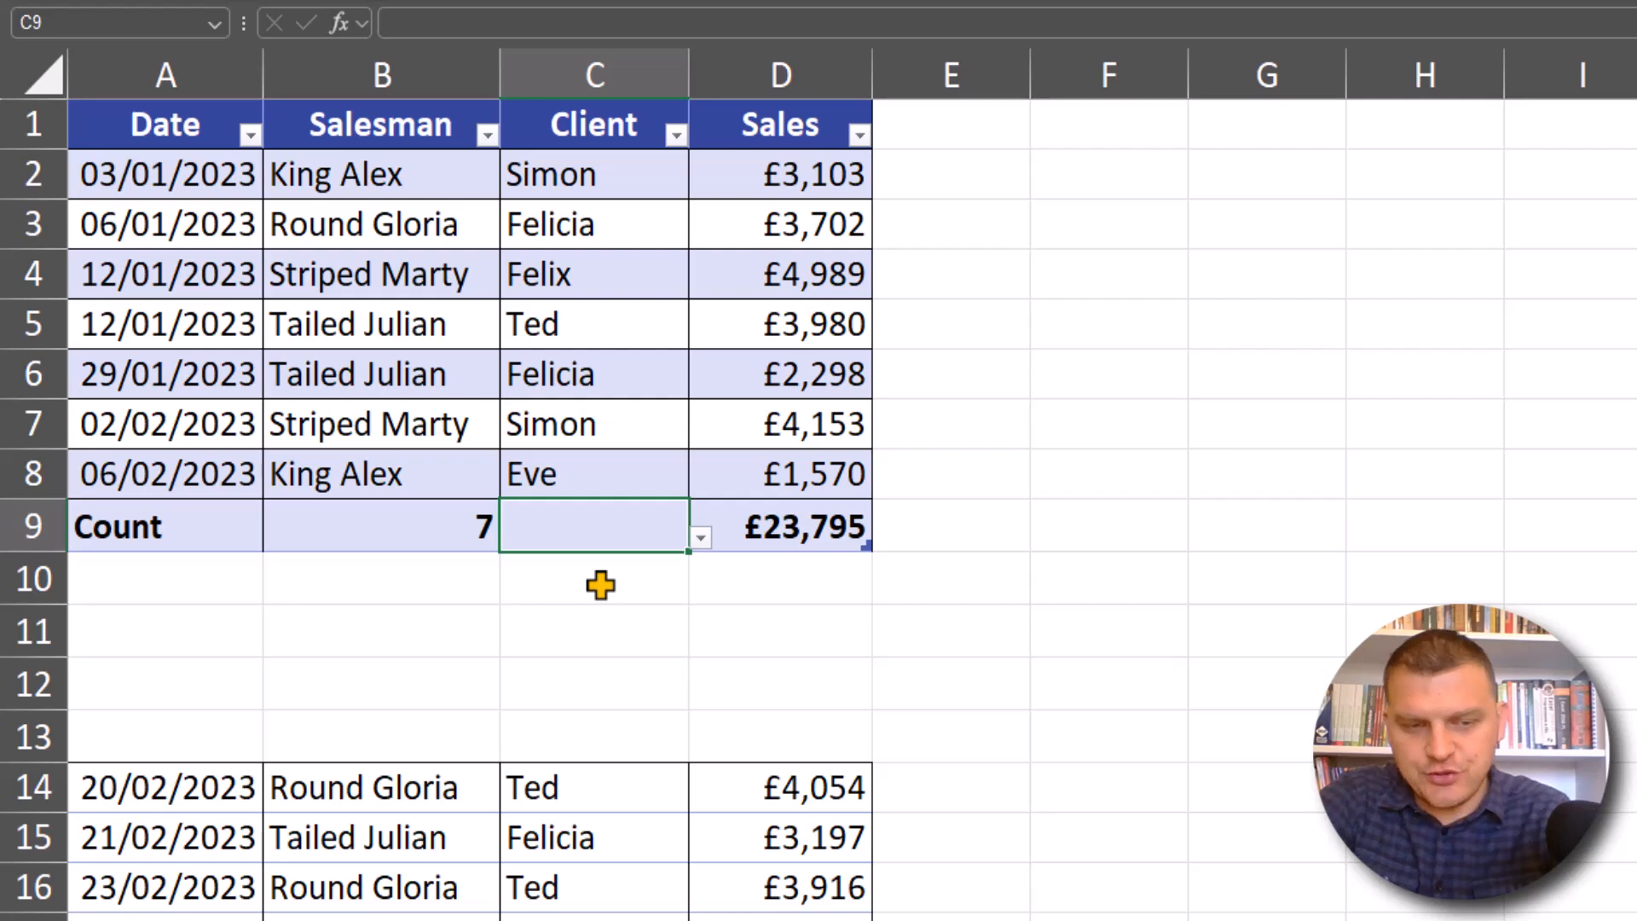
pyautogui.write('Su')
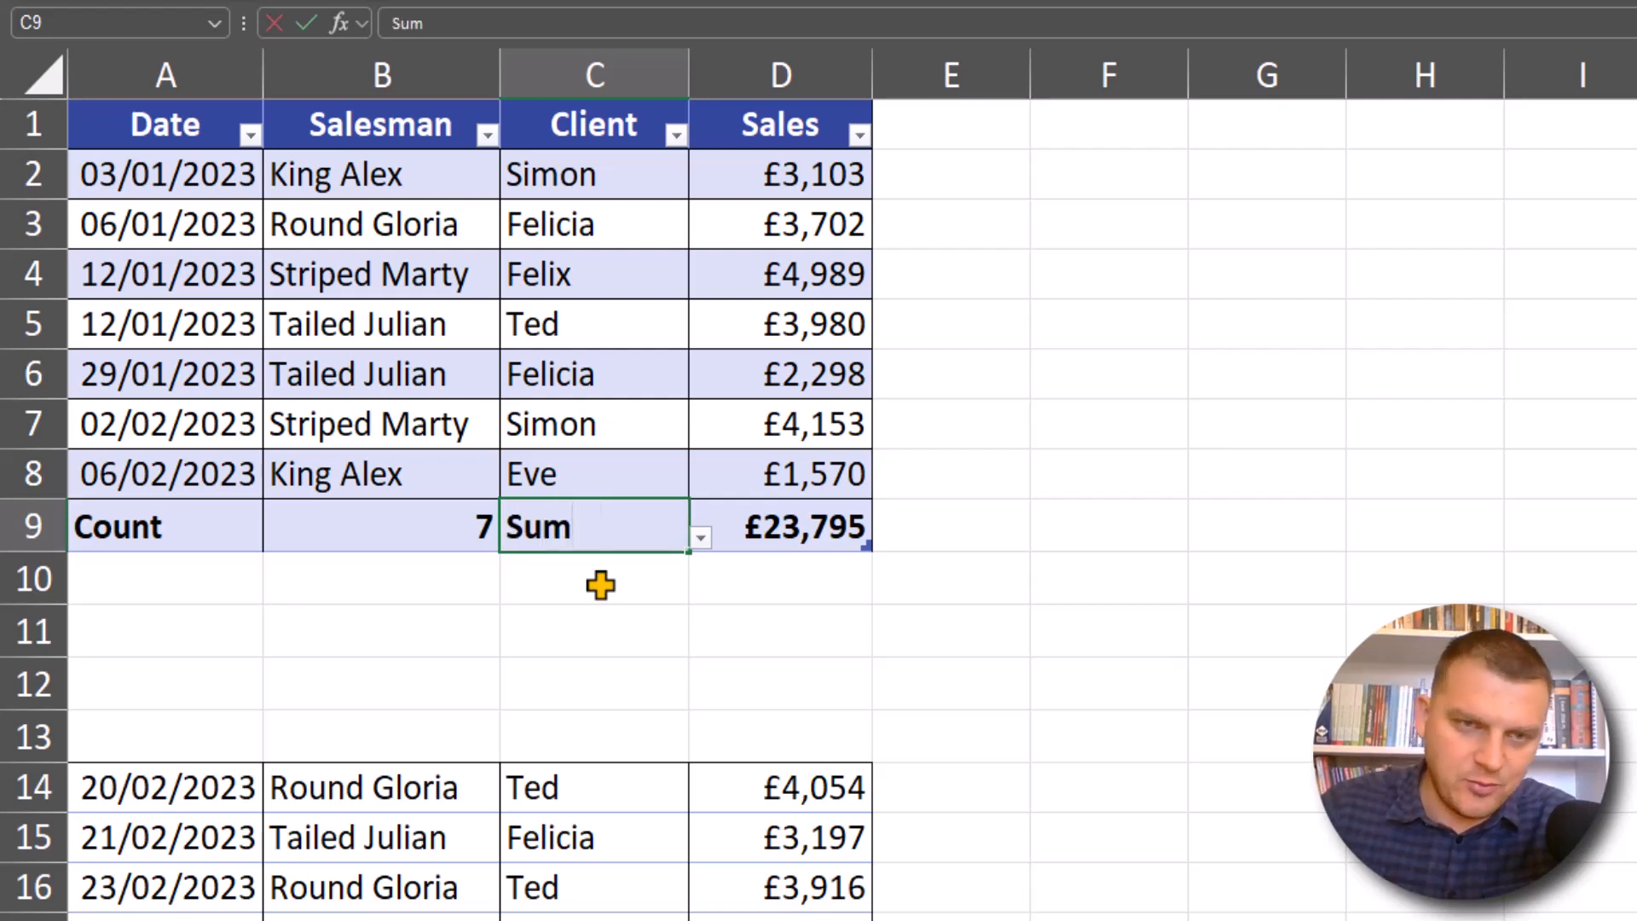
pyautogui.write('m')
pyautogui.press('Tab')
pyautogui.moveTo(121, 528); pyautogui.dragTo(303, 523)
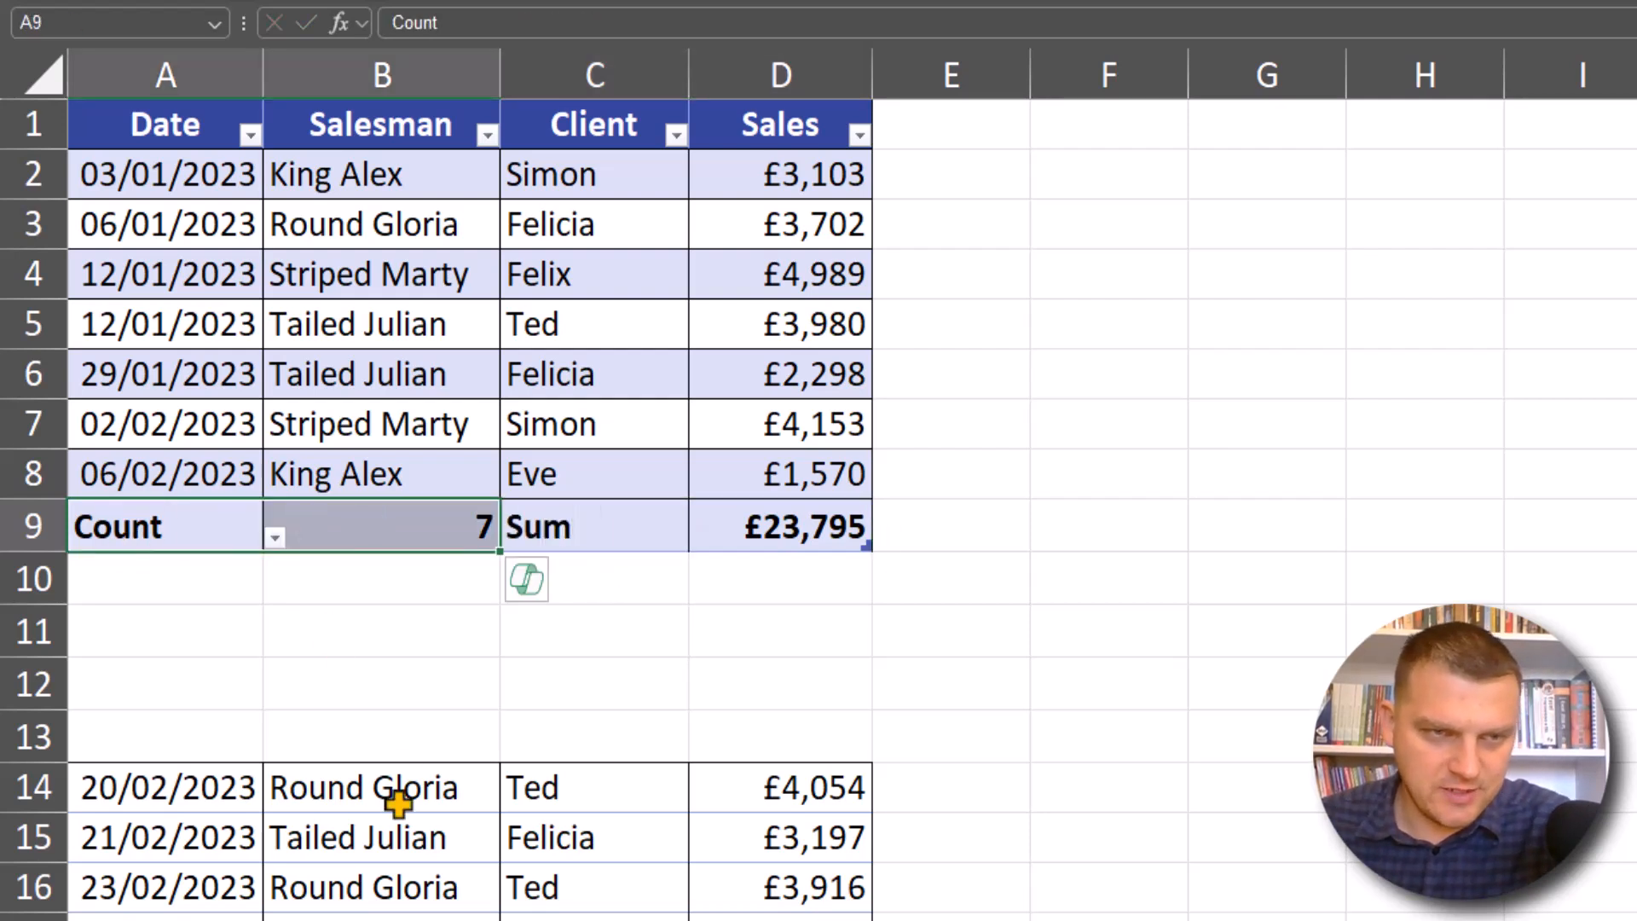
pyautogui.moveTo(588, 530); pyautogui.dragTo(697, 533)
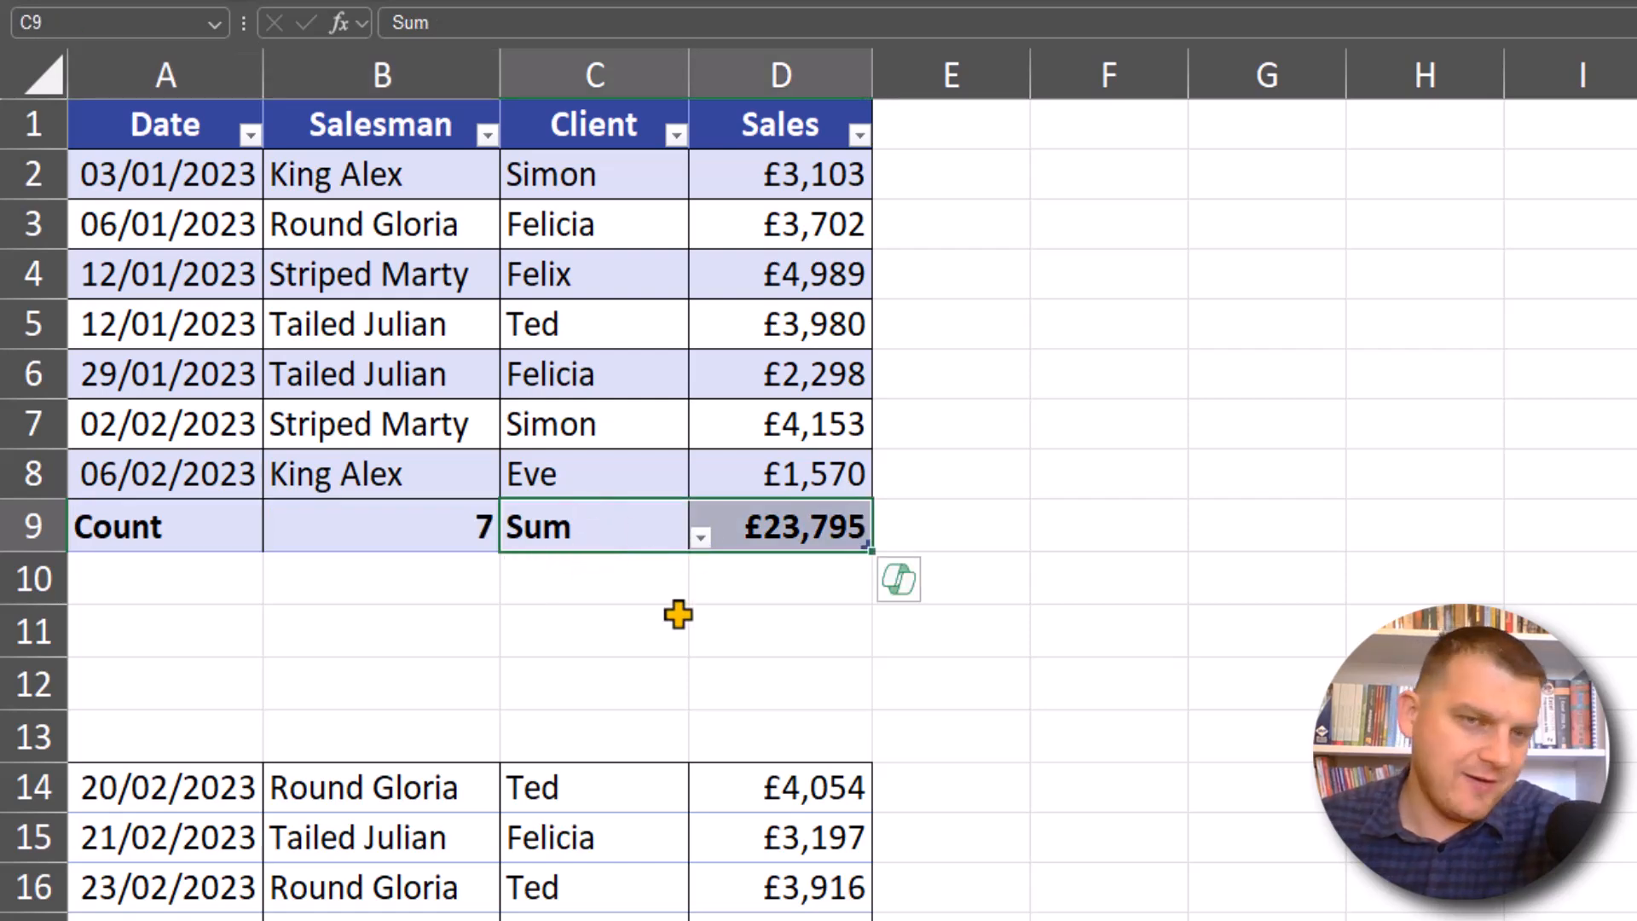
# Filter the Salesman column to hide the first listed salesman, and restore all salesmen.
pyautogui.click(488, 134)
pyautogui.click(135, 566)
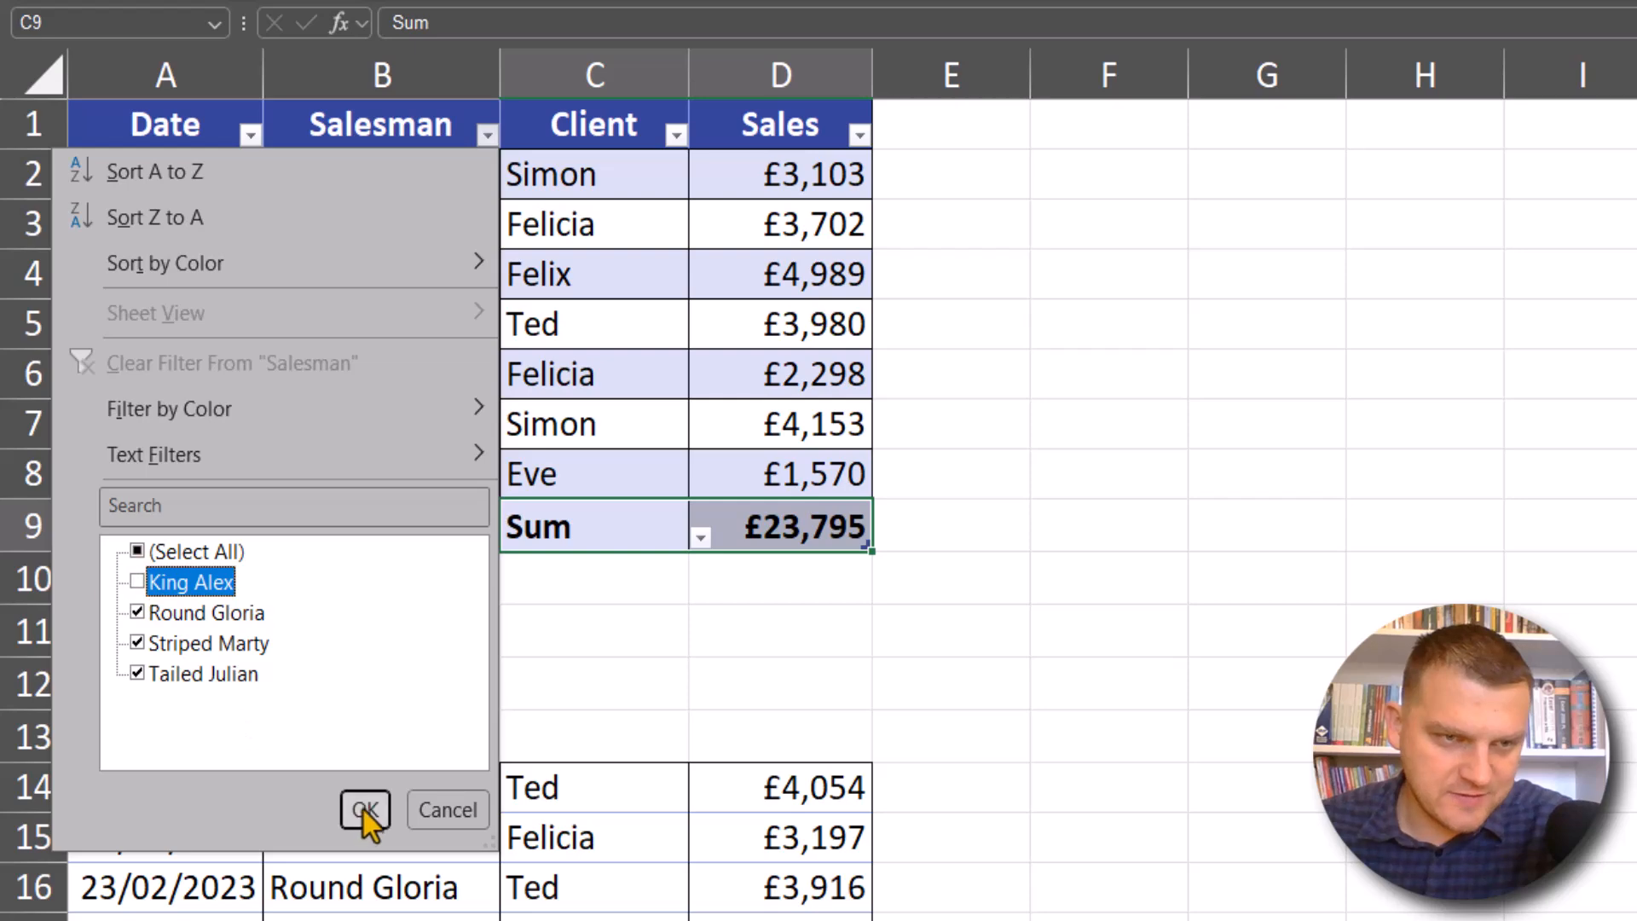
pyautogui.click(362, 807)
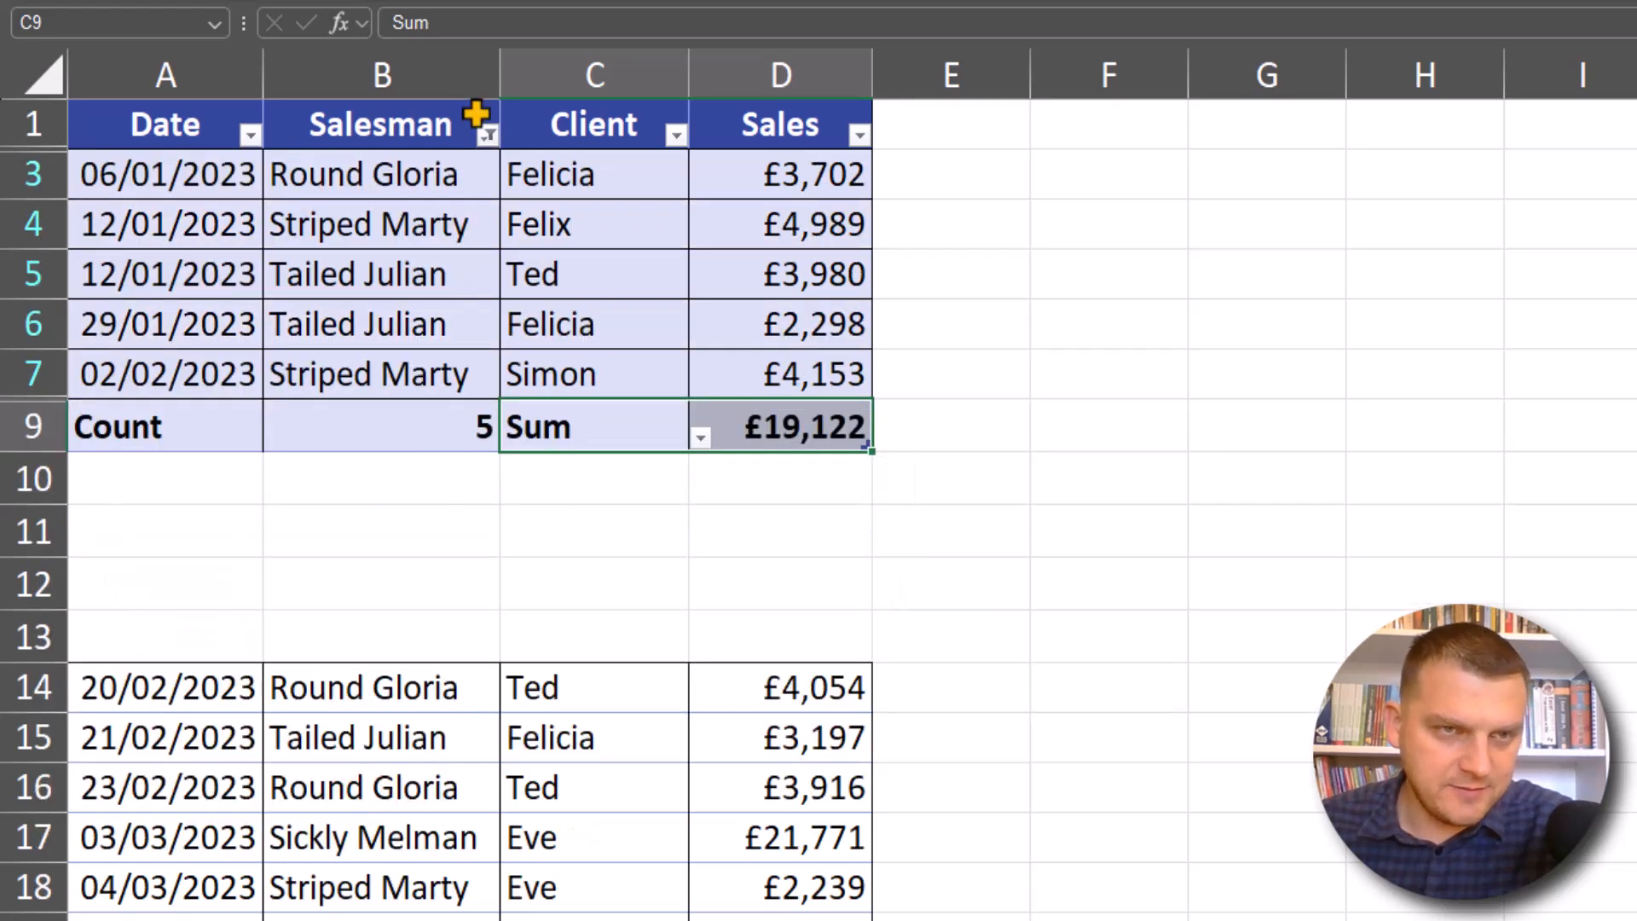
pyautogui.click(485, 136)
pyautogui.click(201, 583)
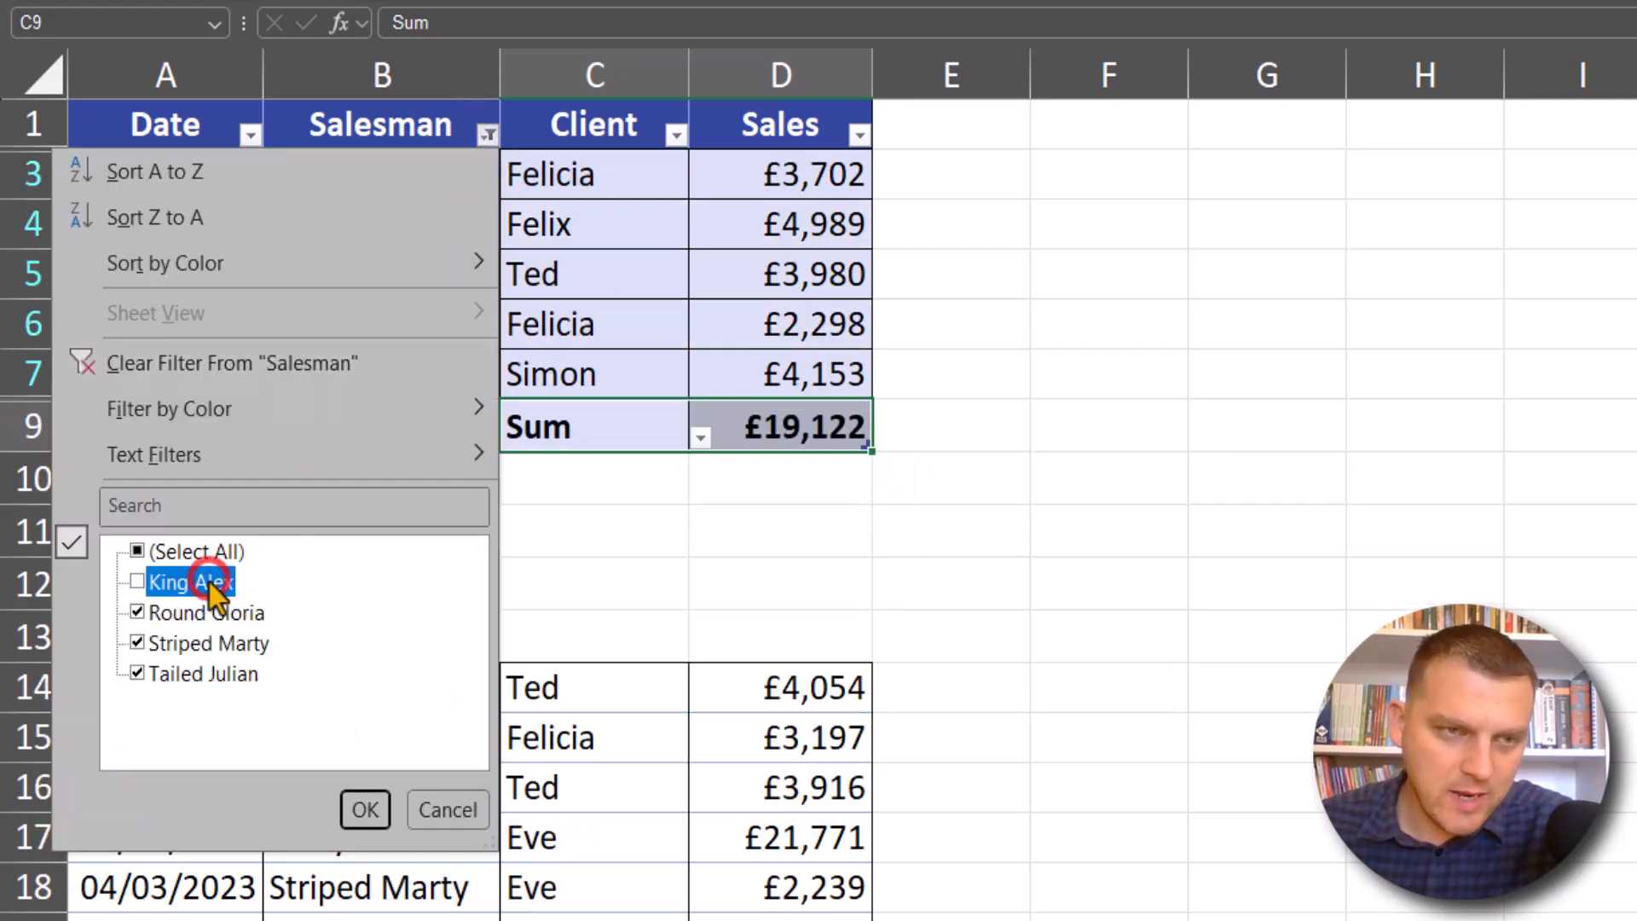
pyautogui.click(365, 810)
pyautogui.click(662, 371)
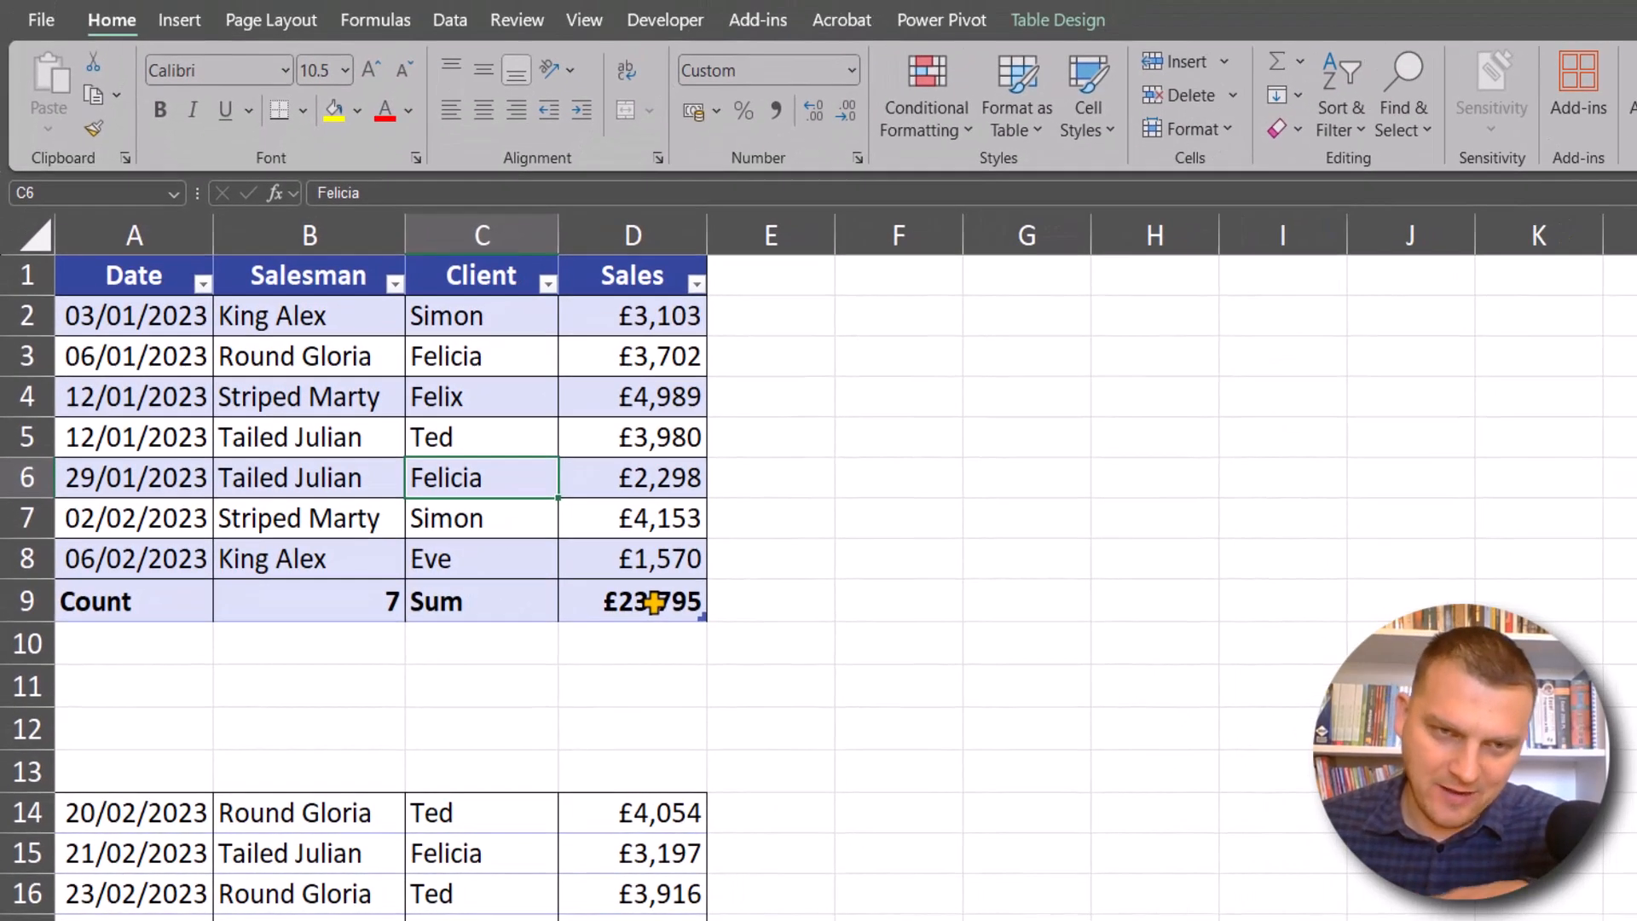
# Turn off the total row of the sales table.
pyautogui.click(636, 475)
pyautogui.click(1062, 21)
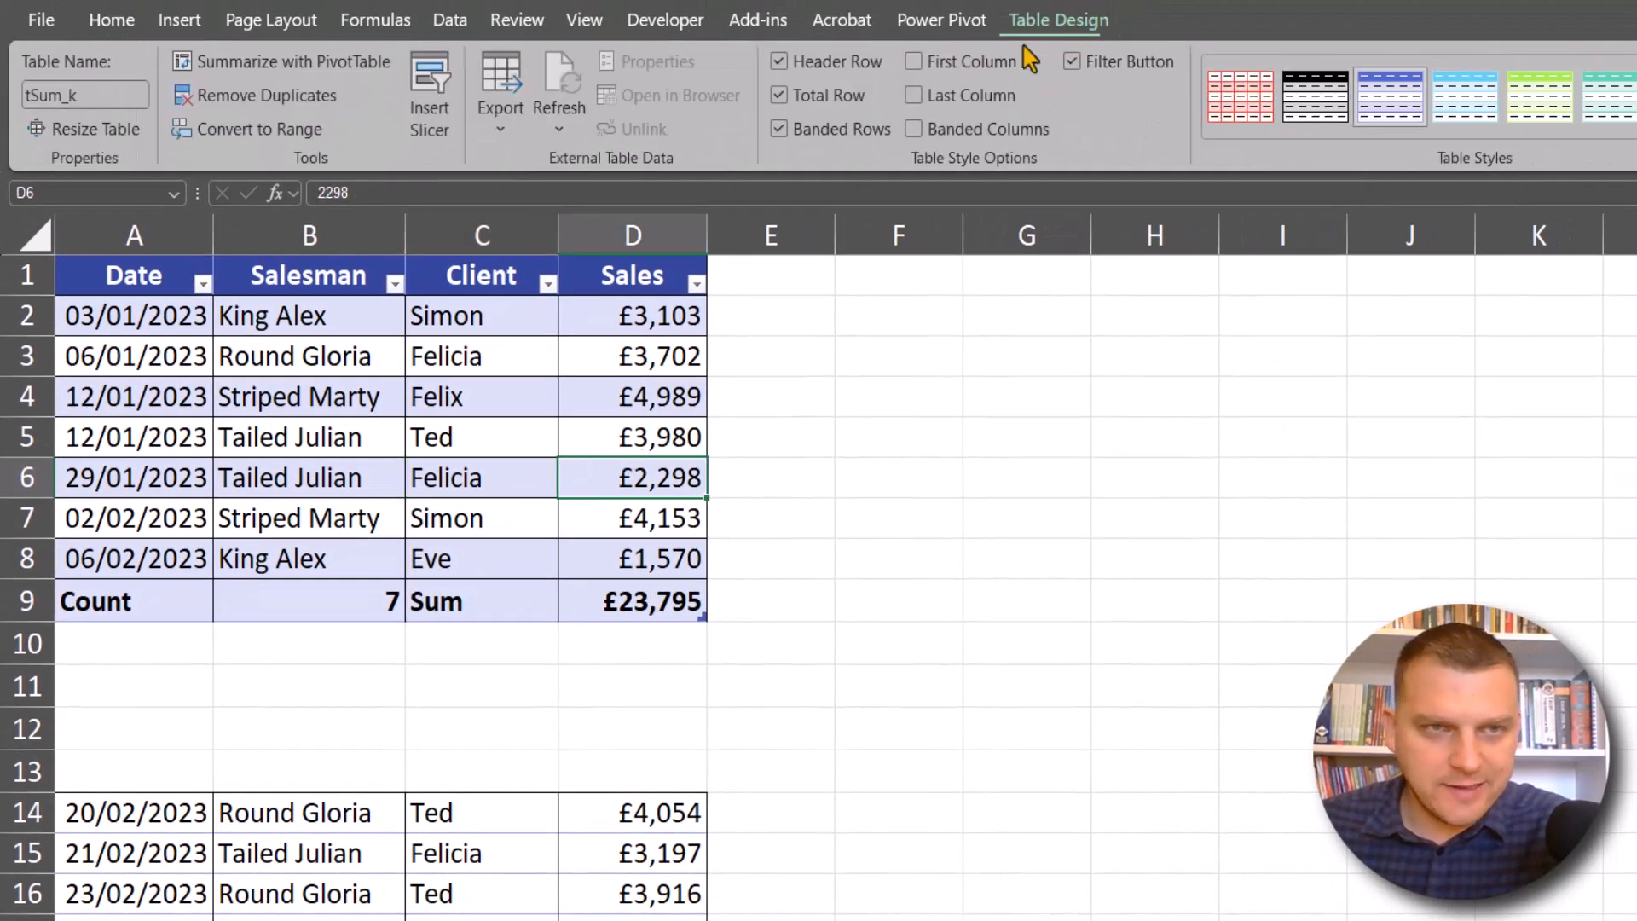
pyautogui.click(816, 101)
# Append the separate block of sales records starting at row 13 to the table by pasting it at A9.
pyautogui.scroll(-2, 512, 532)
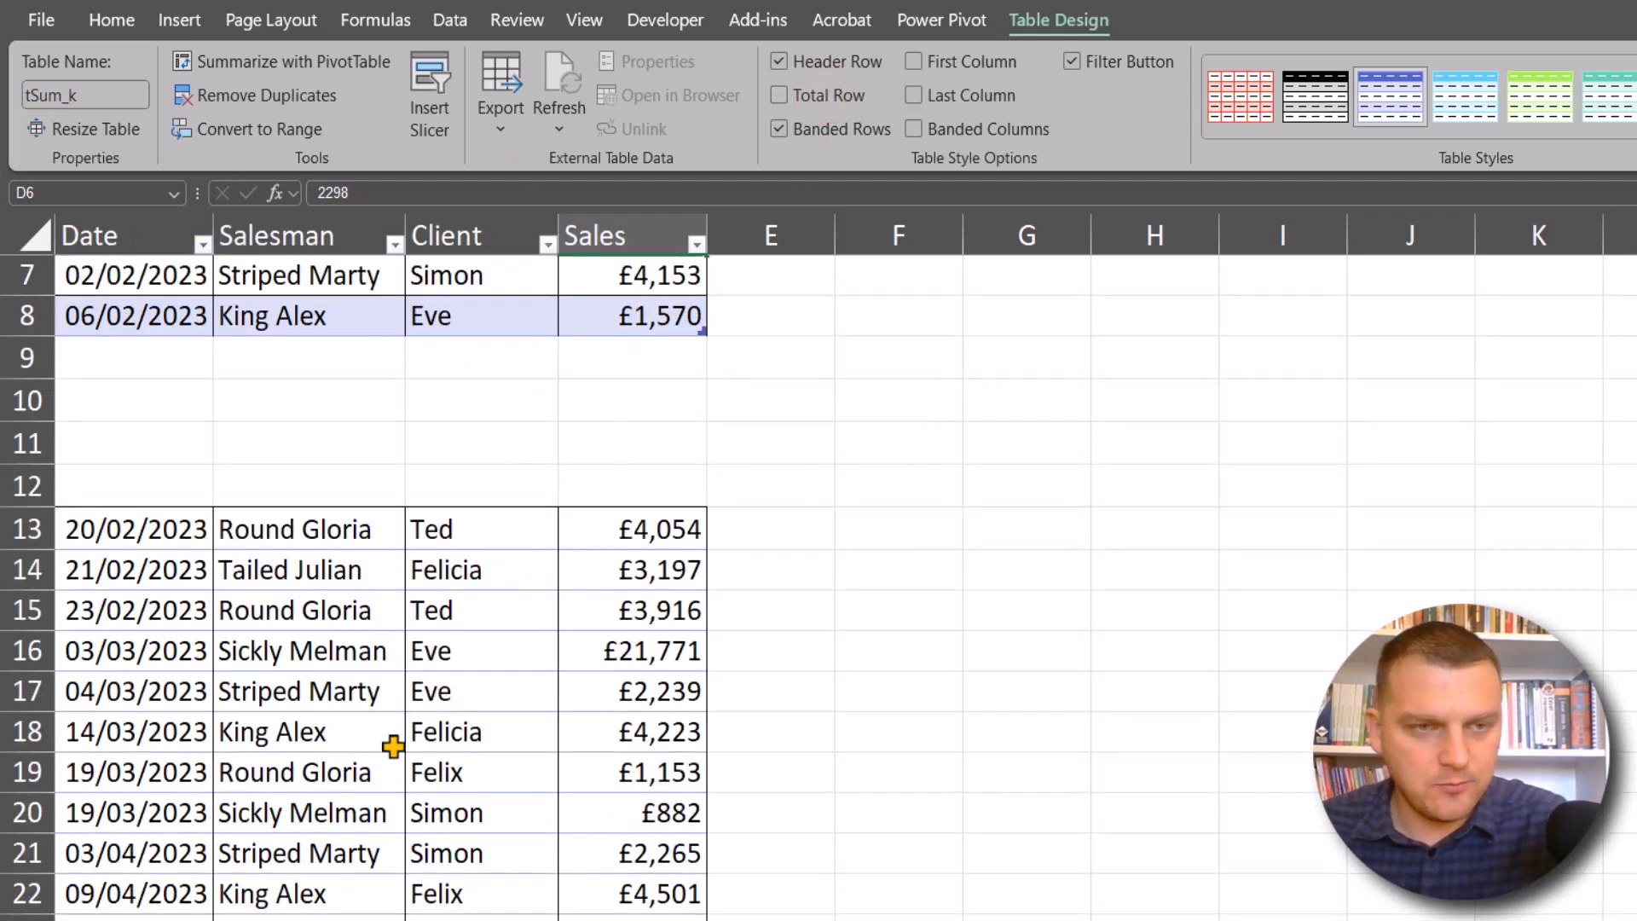
pyautogui.click(327, 716)
pyautogui.hotkey('ctrl', 'a')
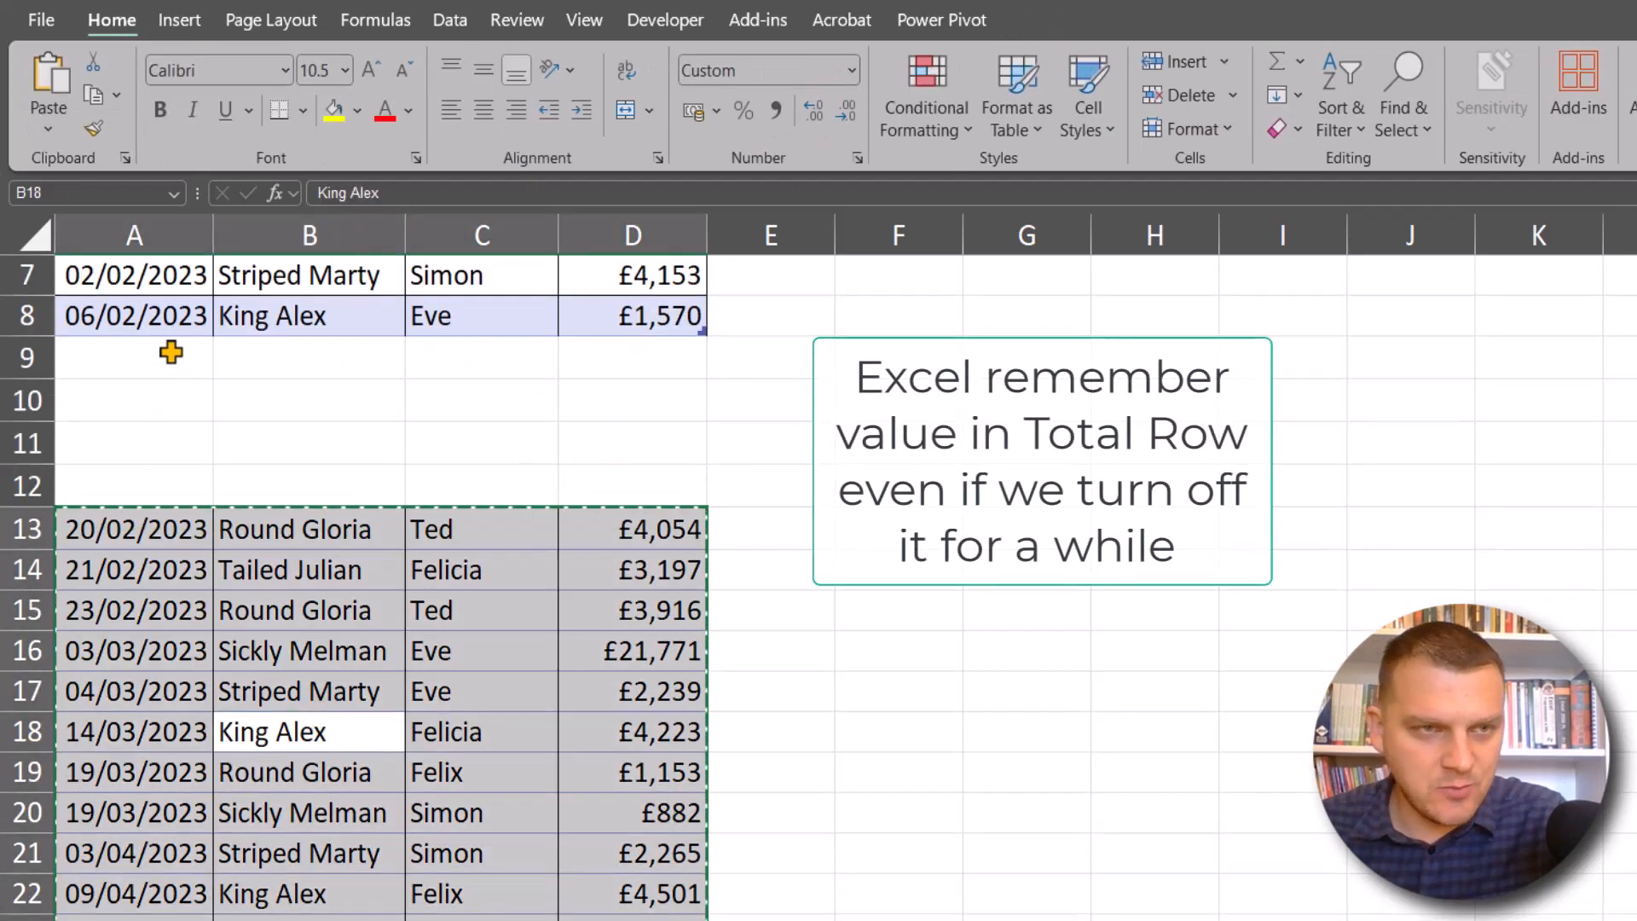
pyautogui.click(171, 355)
pyautogui.hotkey('ctrl', 'v')
pyautogui.scroll(2, 334, 433)
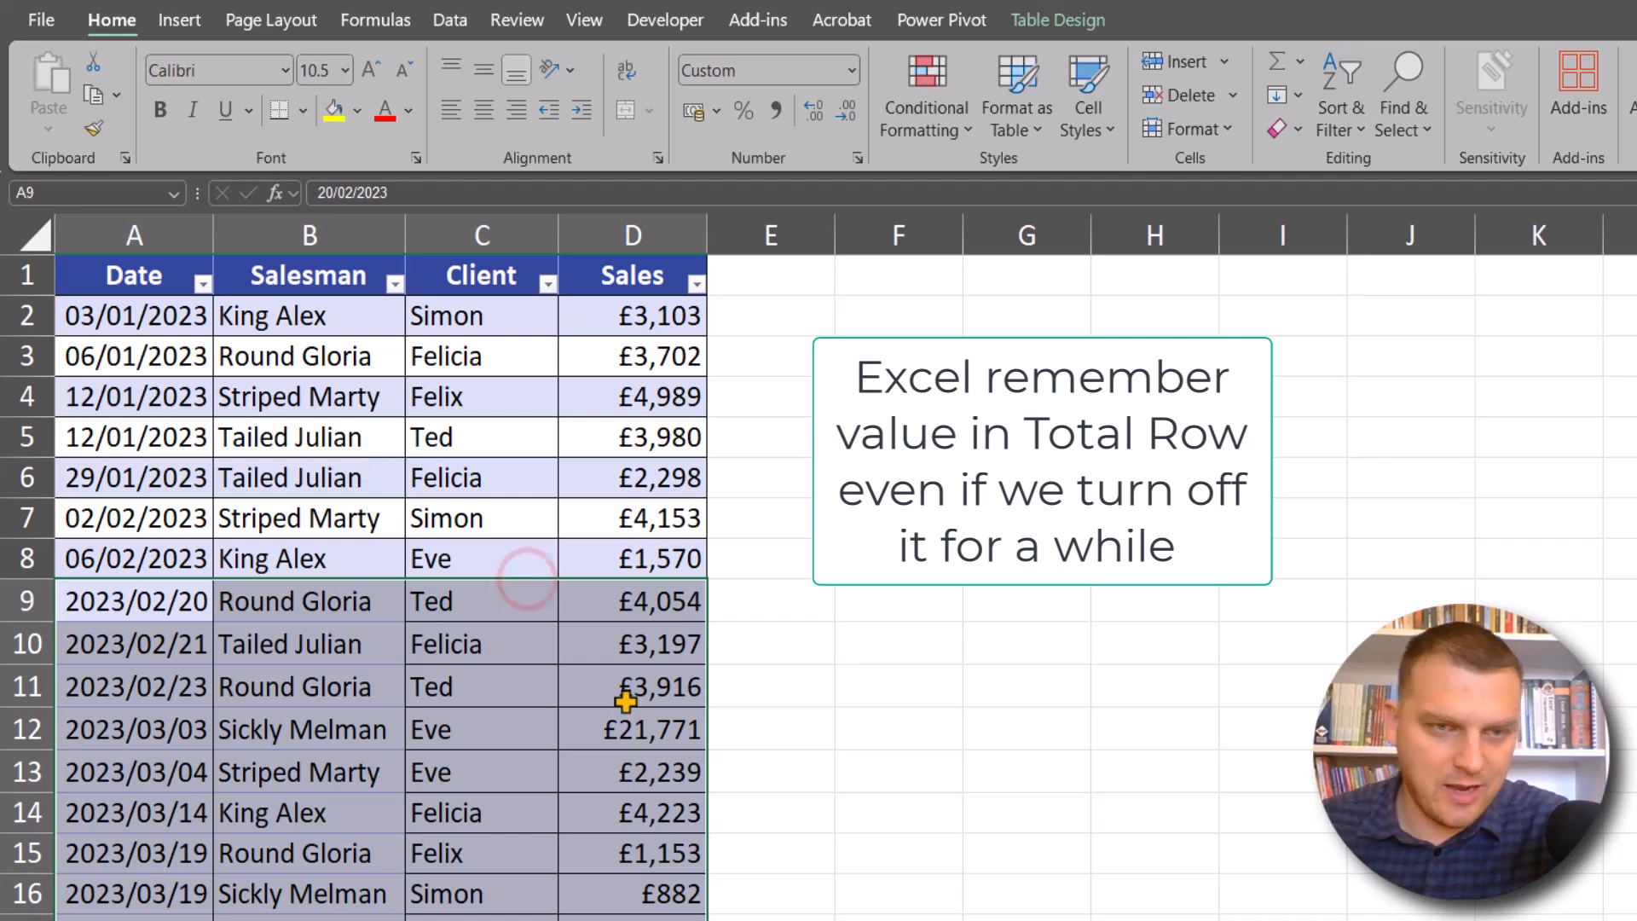
# Turn the sales table's total row back on and check its Sales sum and Salesman count below the appended records.
pyautogui.click(567, 407)
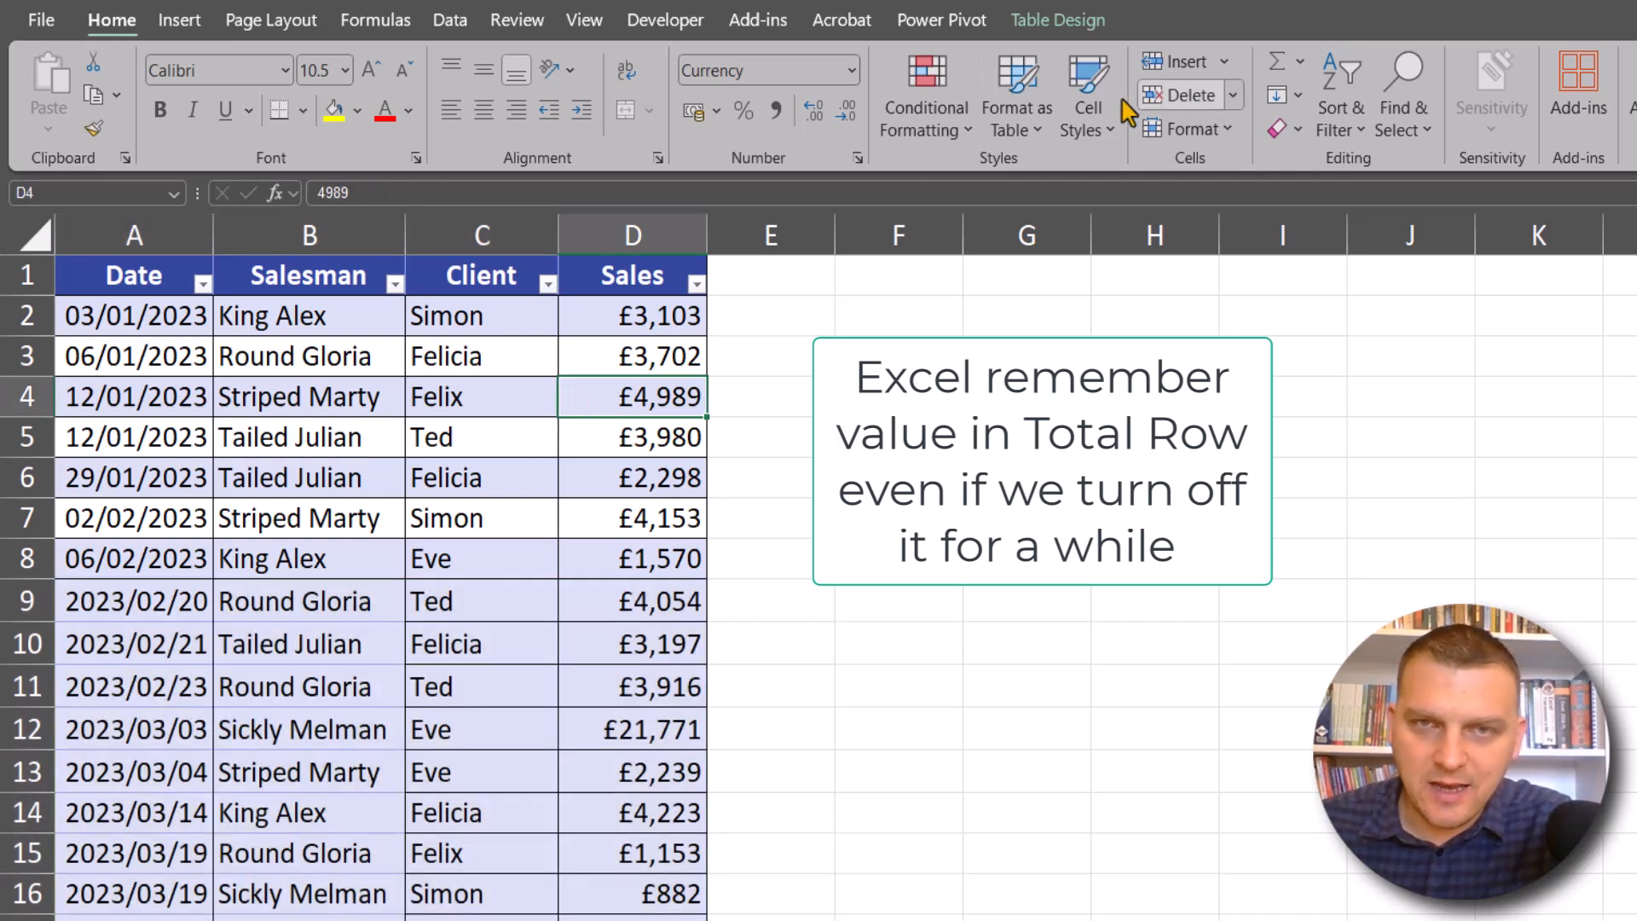
pyautogui.click(1075, 21)
pyautogui.click(778, 95)
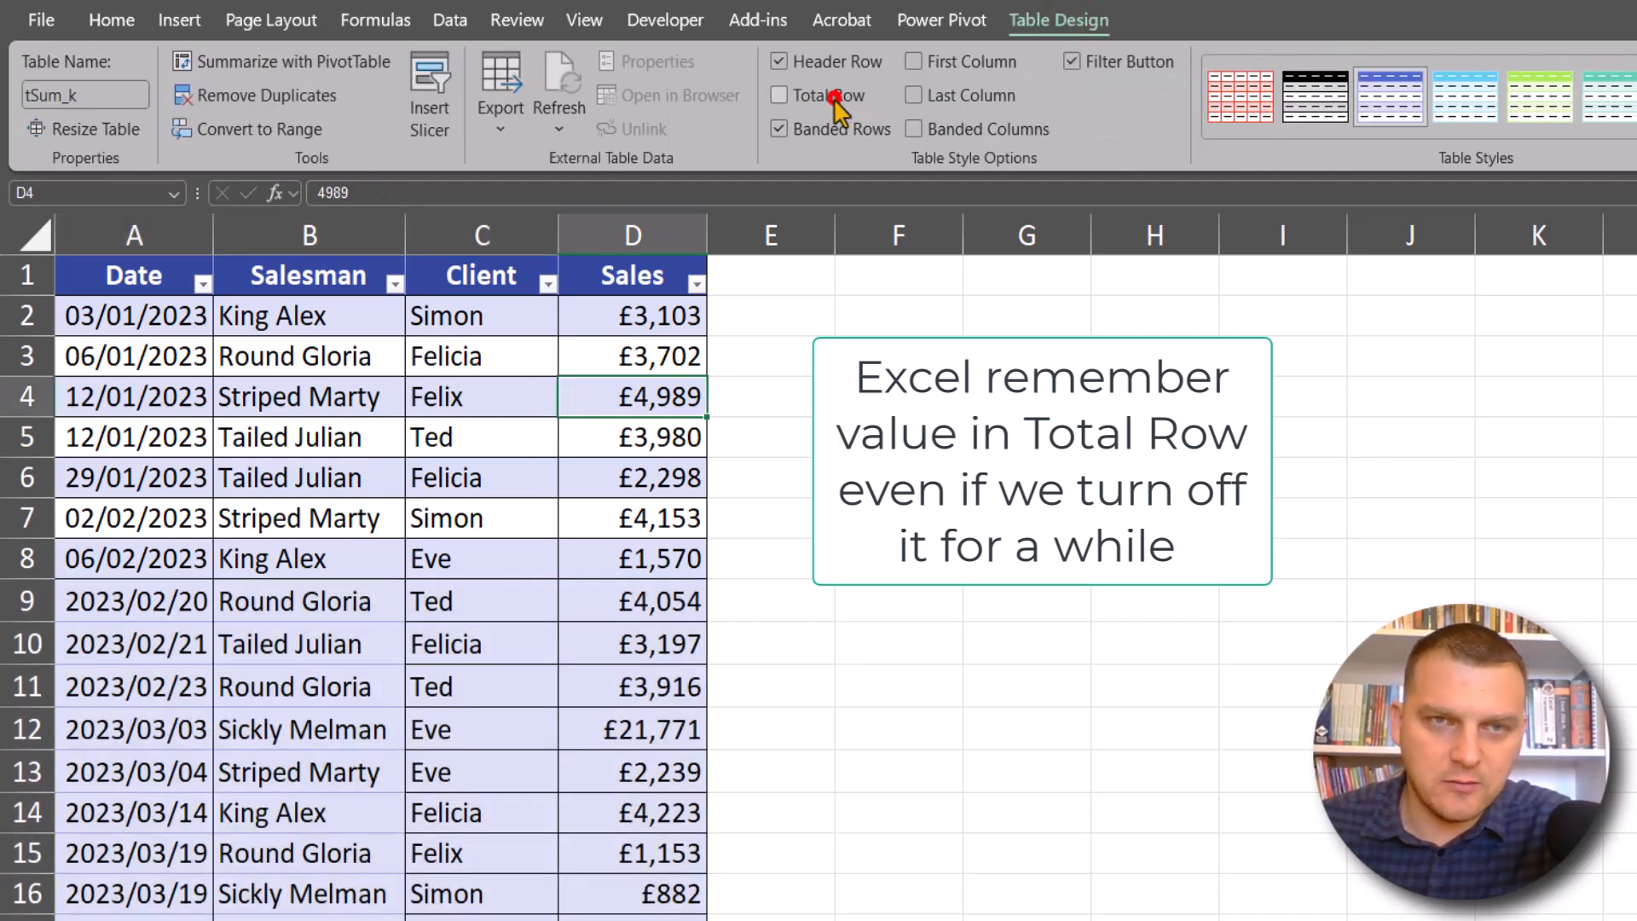
pyautogui.scroll(-7, 522, 401)
pyautogui.click(663, 644)
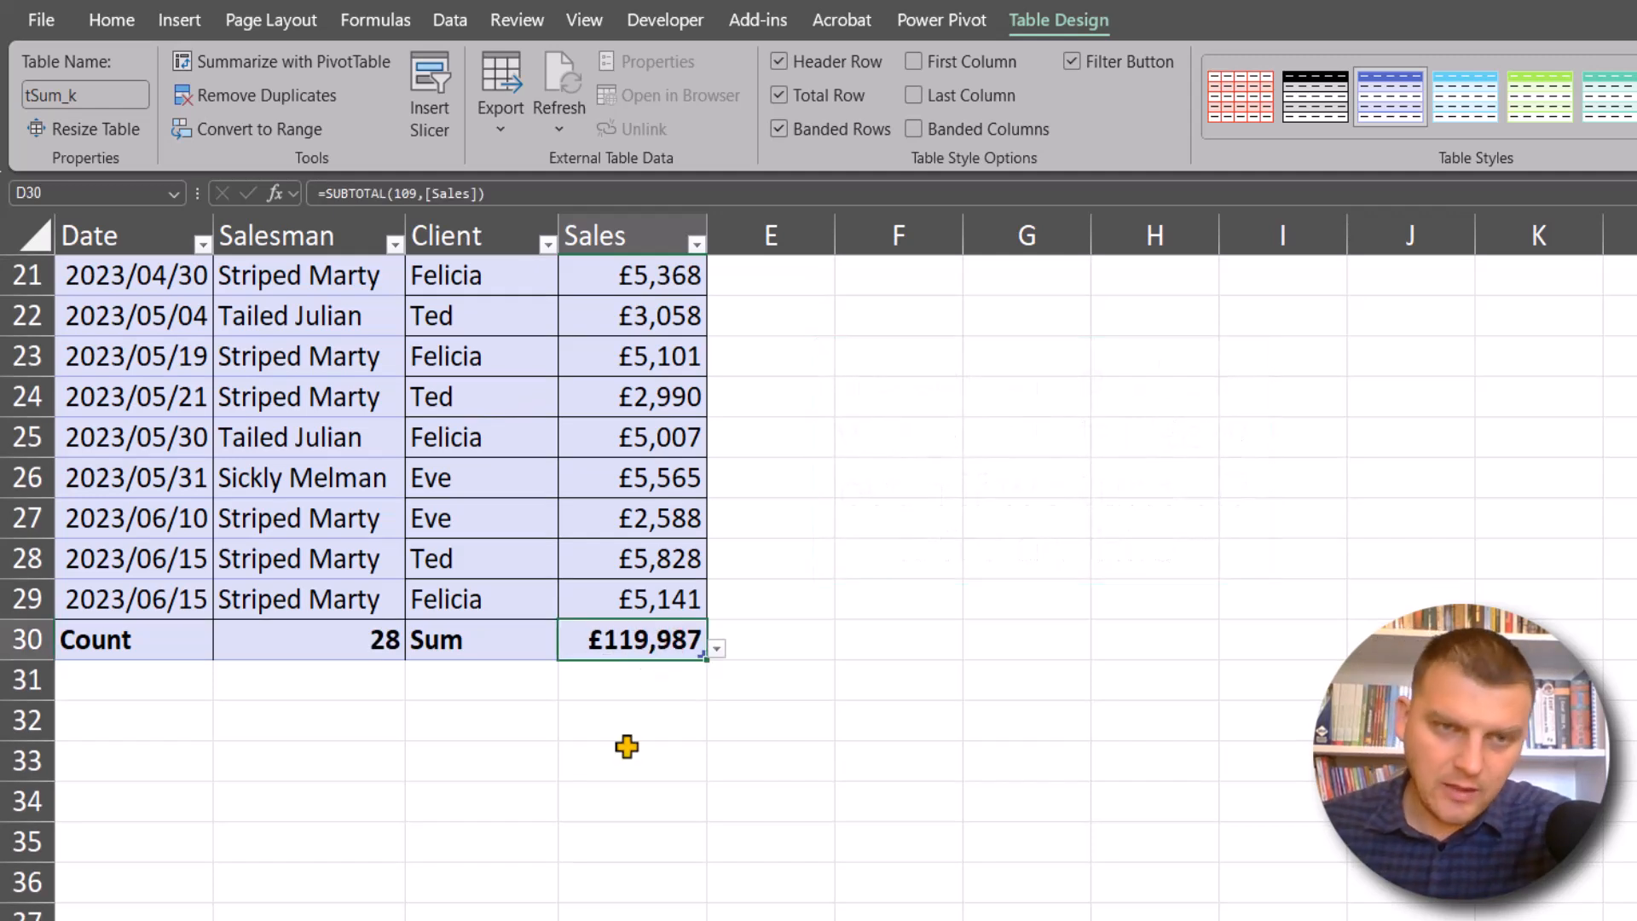
pyautogui.click(354, 648)
pyautogui.scroll(7, 365, 703)
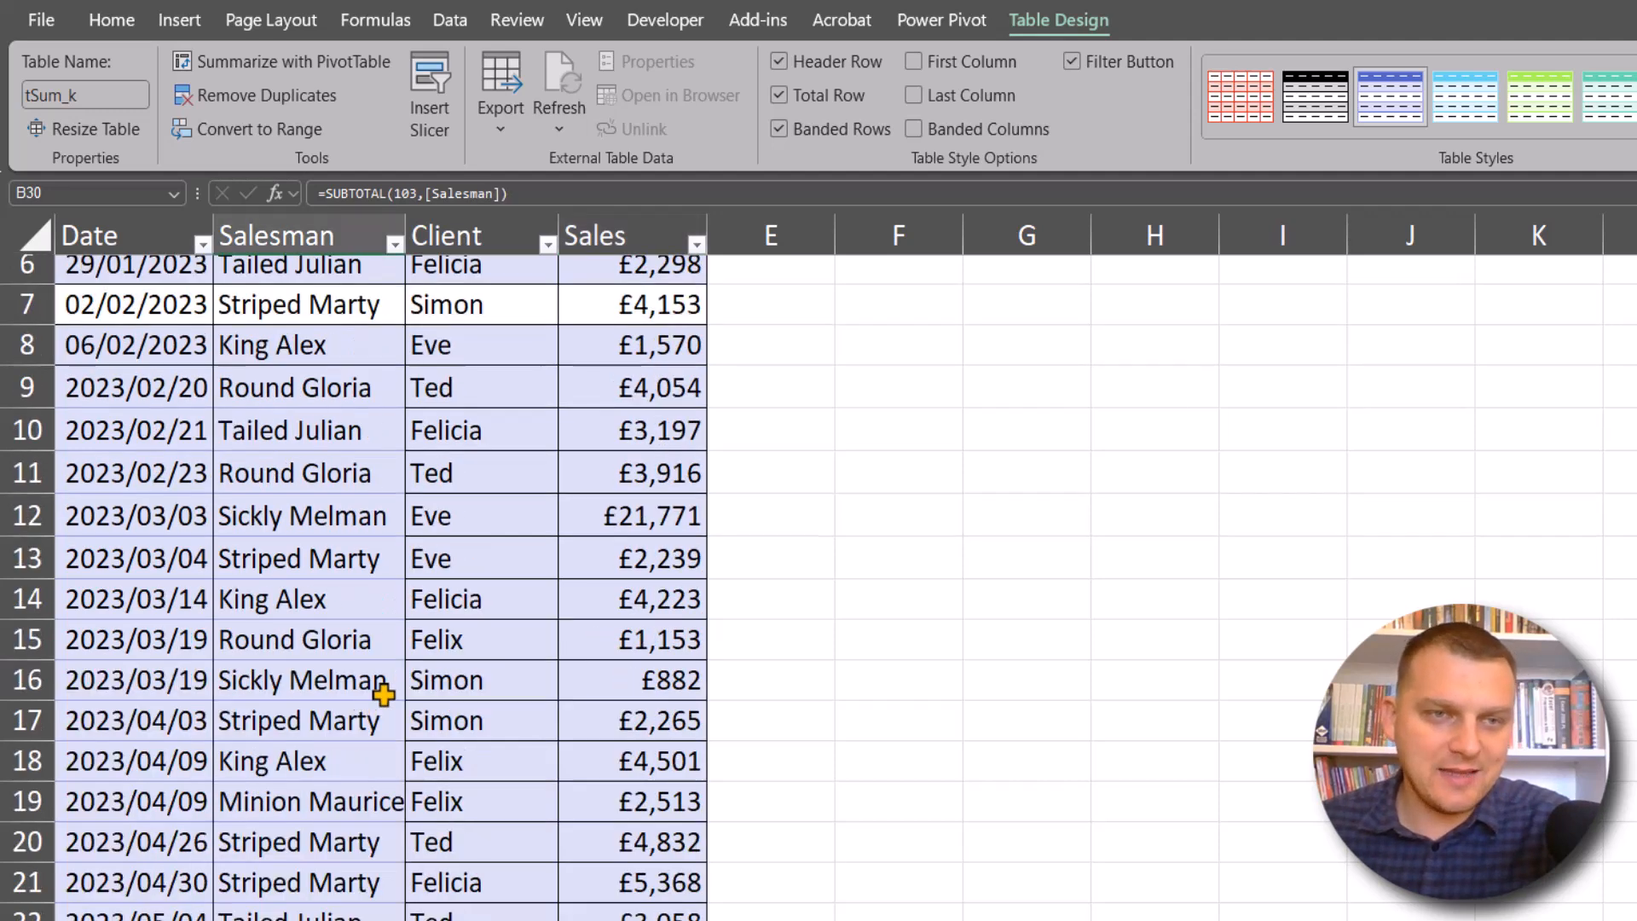
pyautogui.scroll(-10, 455, 456)
pyautogui.scroll(3, 324, 457)
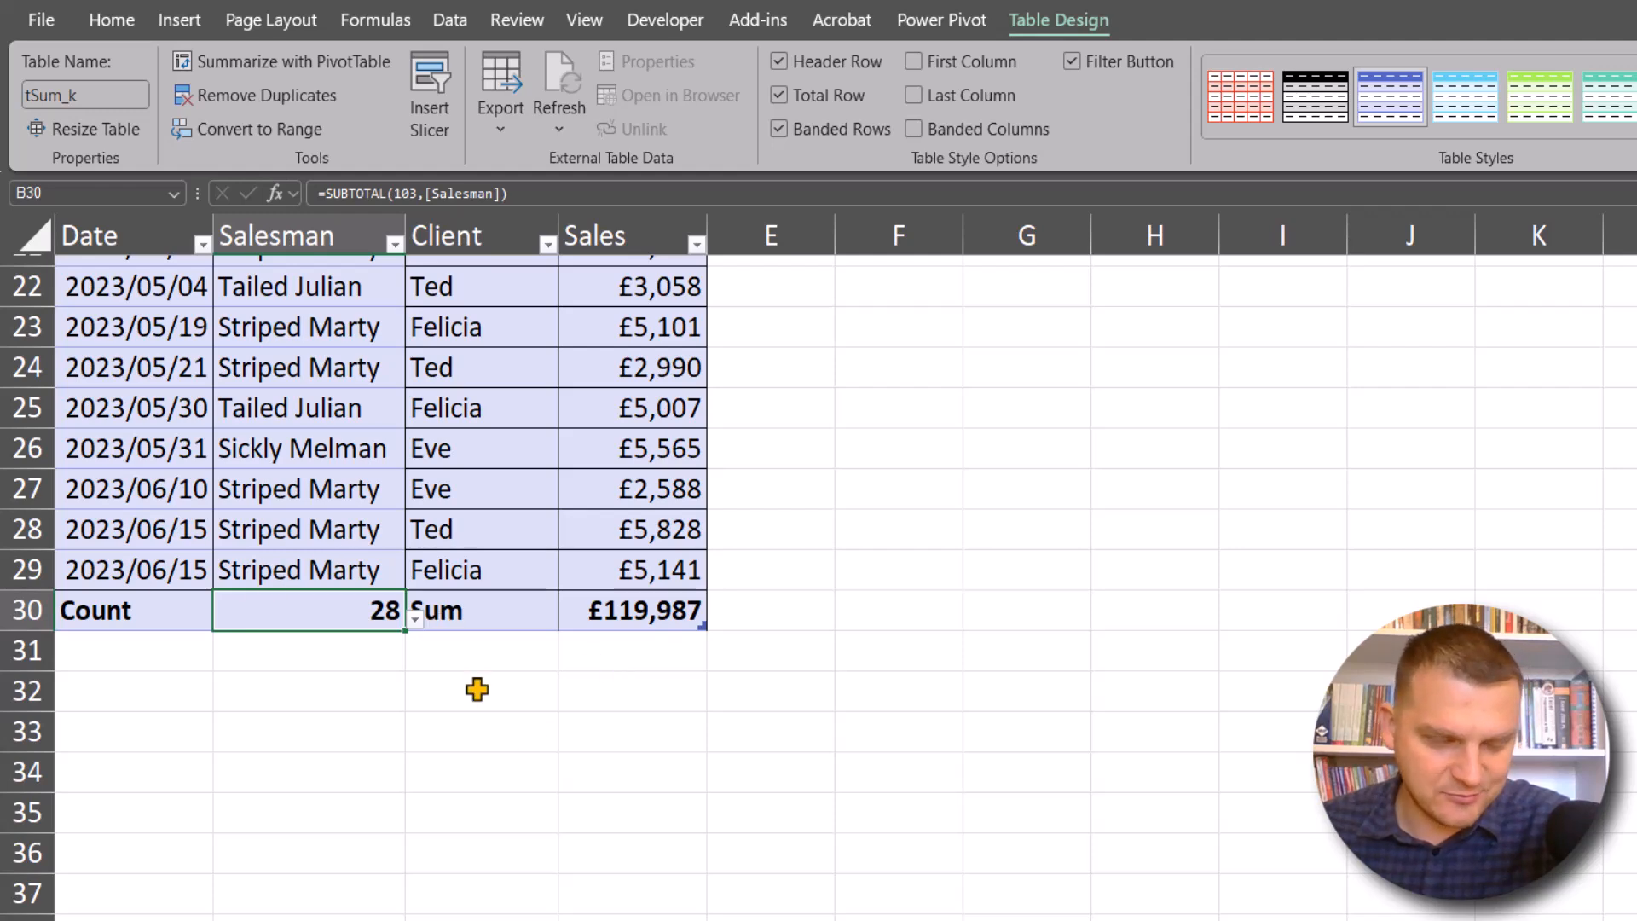
# Insert three blank rows above the sales table's header row.
pyautogui.scroll(7, 460, 691)
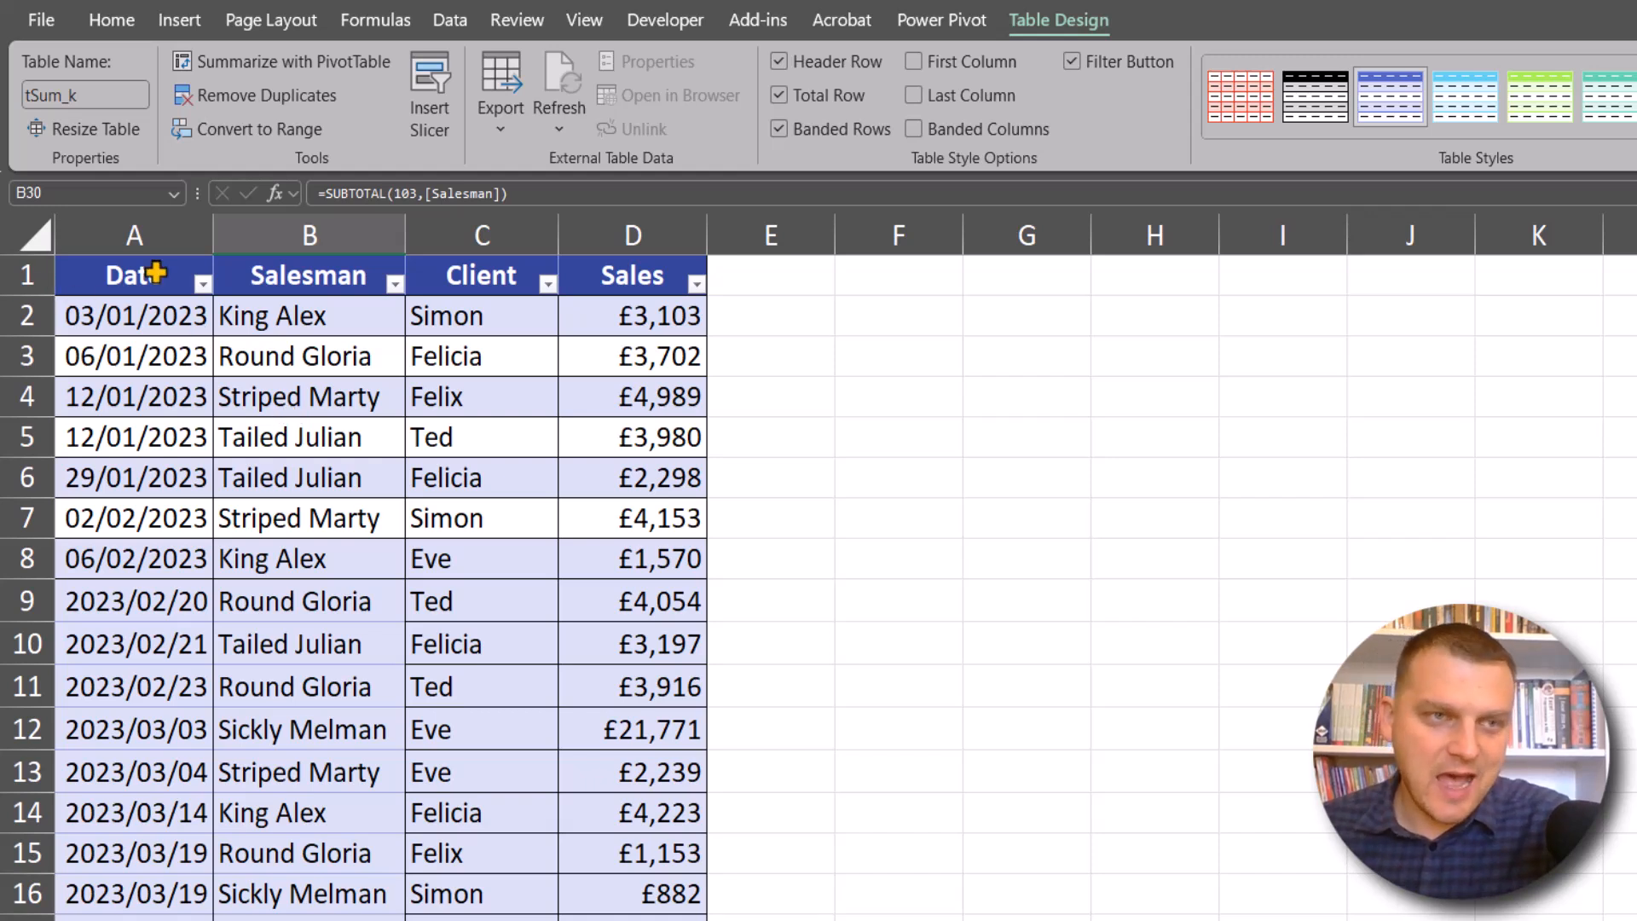
pyautogui.click(30, 277)
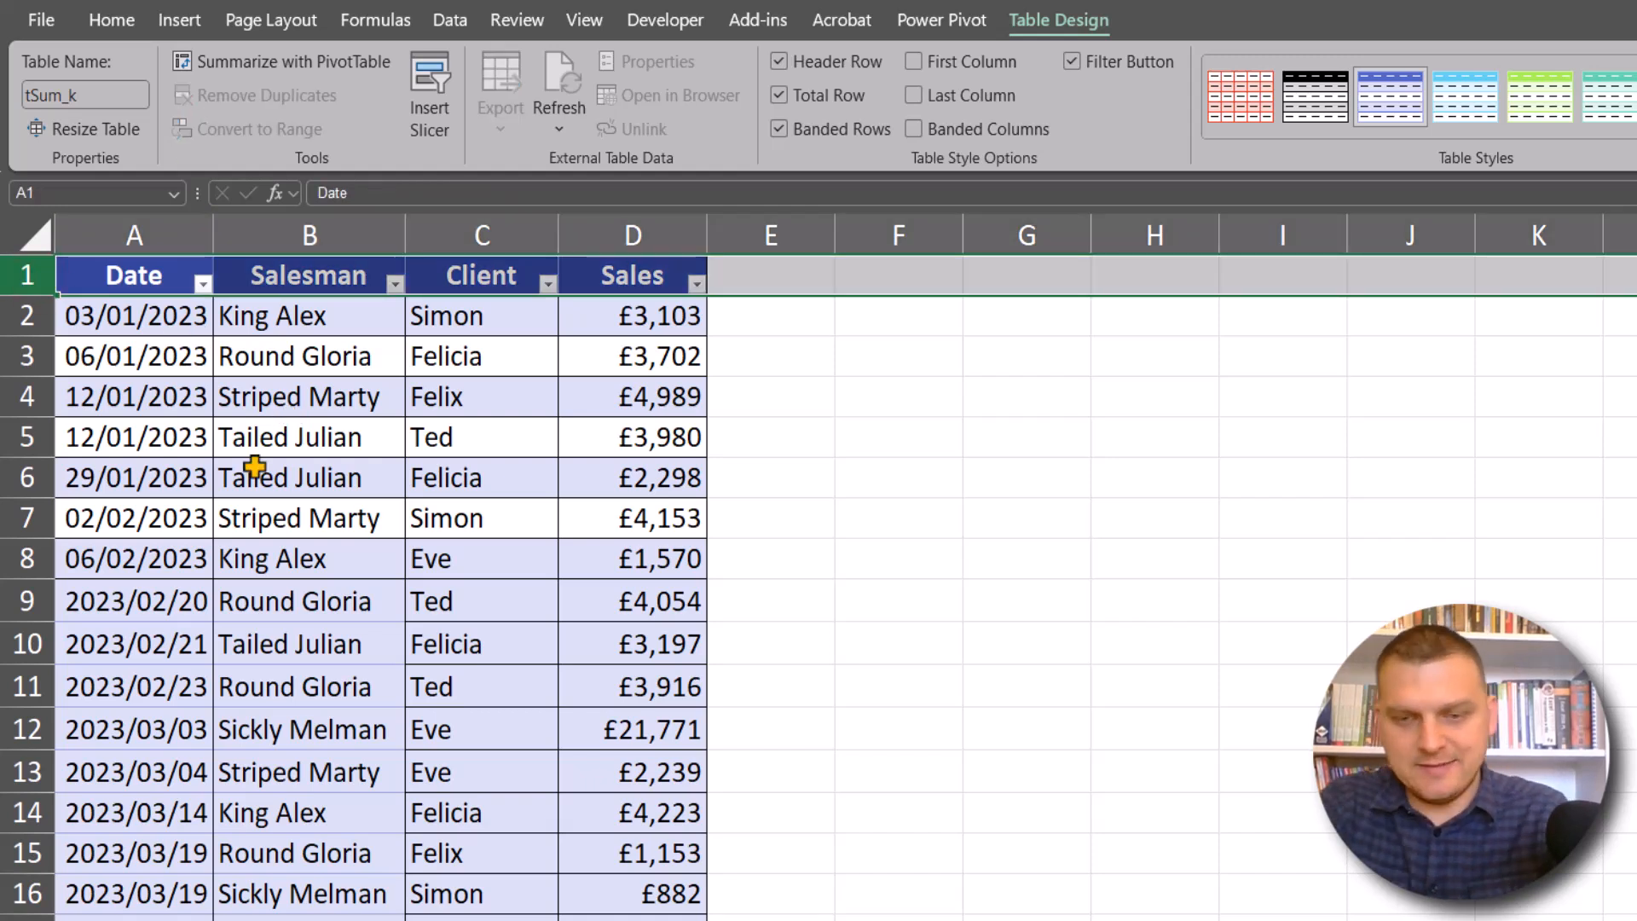
pyautogui.hotkey('ctrl', 'shift', '=')
pyautogui.hotkey('ctrl', 'shift', '=')
pyautogui.hotkey('ctrl', 'shift', '=')
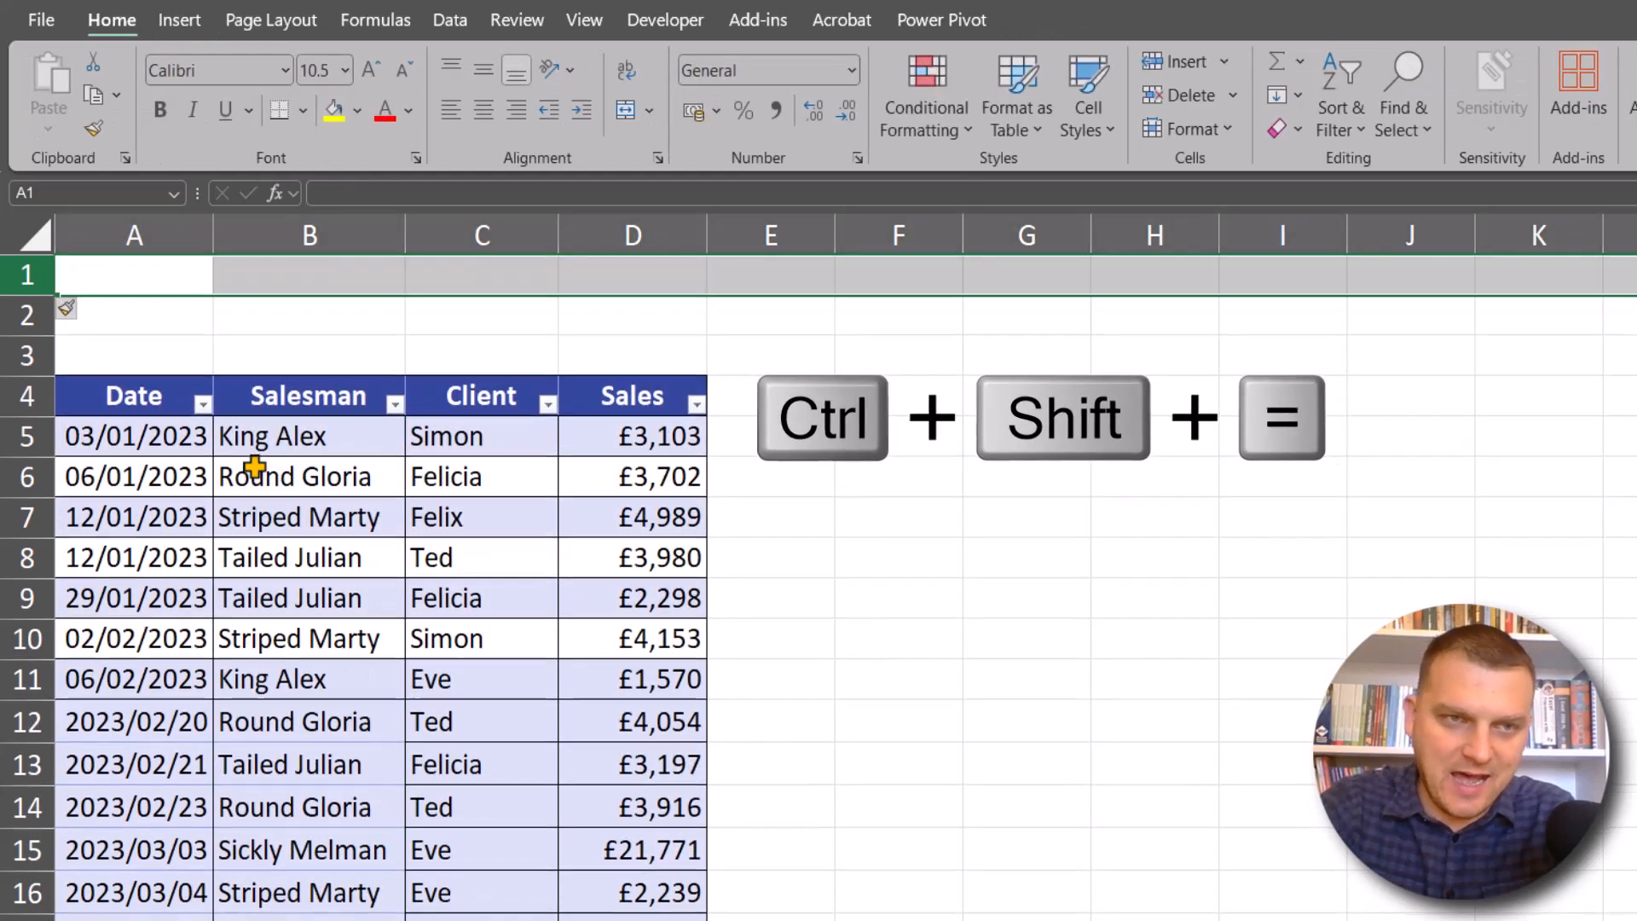
# Copy the table's header cells A4:D4 and paste them at A1.
pyautogui.moveTo(160, 398); pyautogui.dragTo(613, 411)
pyautogui.hotkey('ctrl', 'c')
pyautogui.click(158, 282)
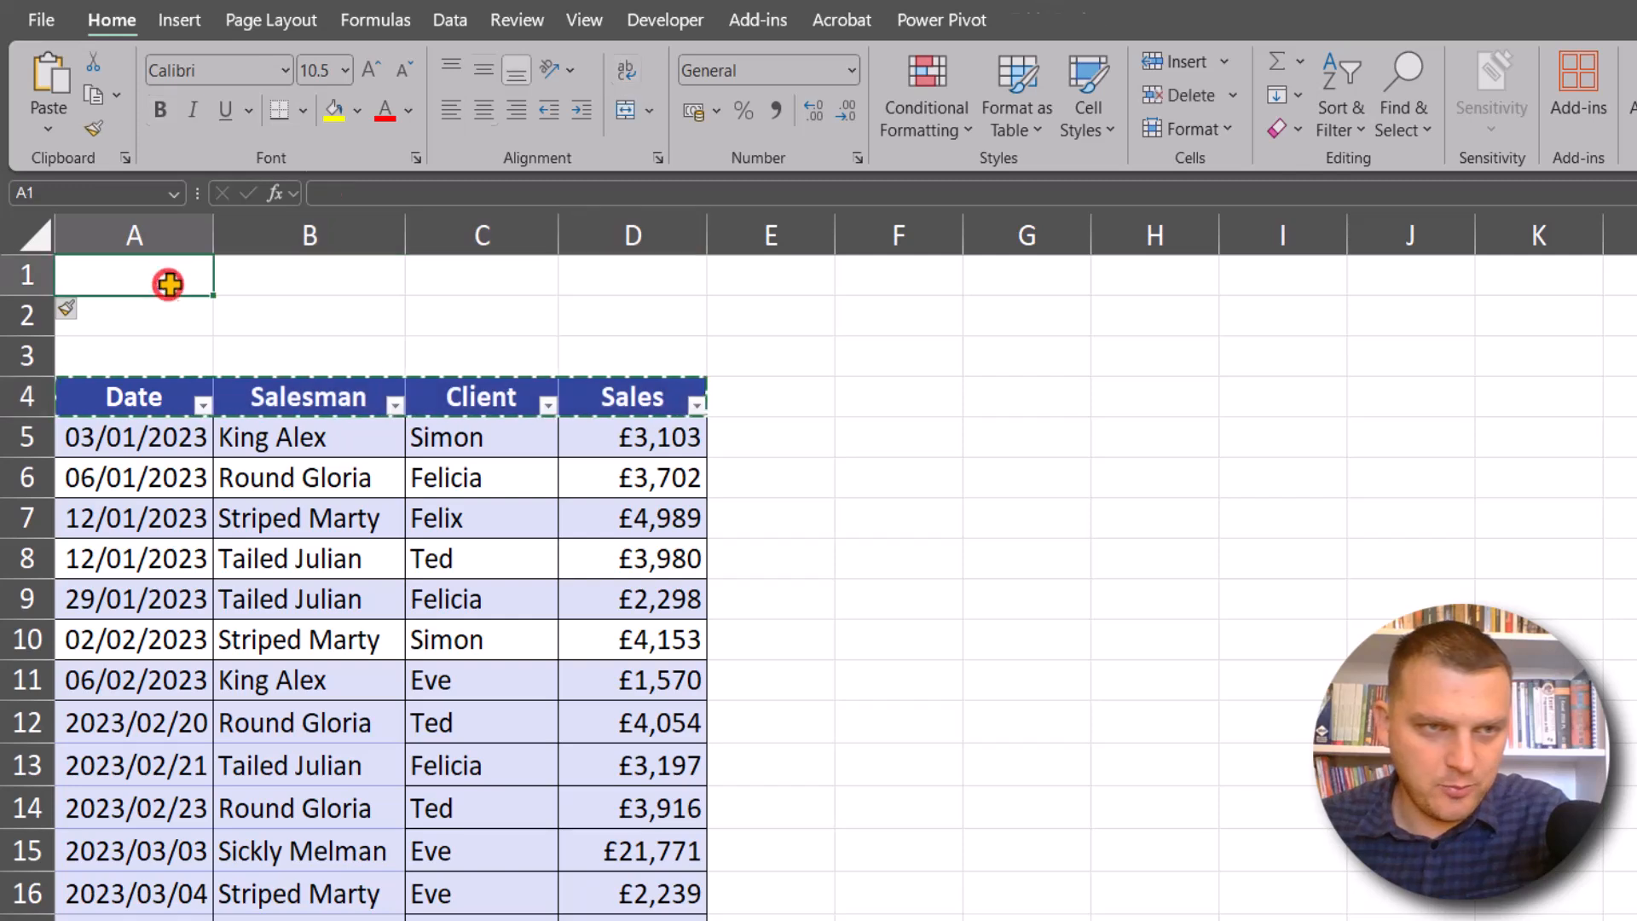
pyautogui.hotkey('ctrl', 'v')
# Copy the table's total row A33:D33 and paste it at A2, beneath the copied headers.
pyautogui.scroll(-12, 365, 522)
pyautogui.scroll(3, 358, 584)
pyautogui.click(73, 491)
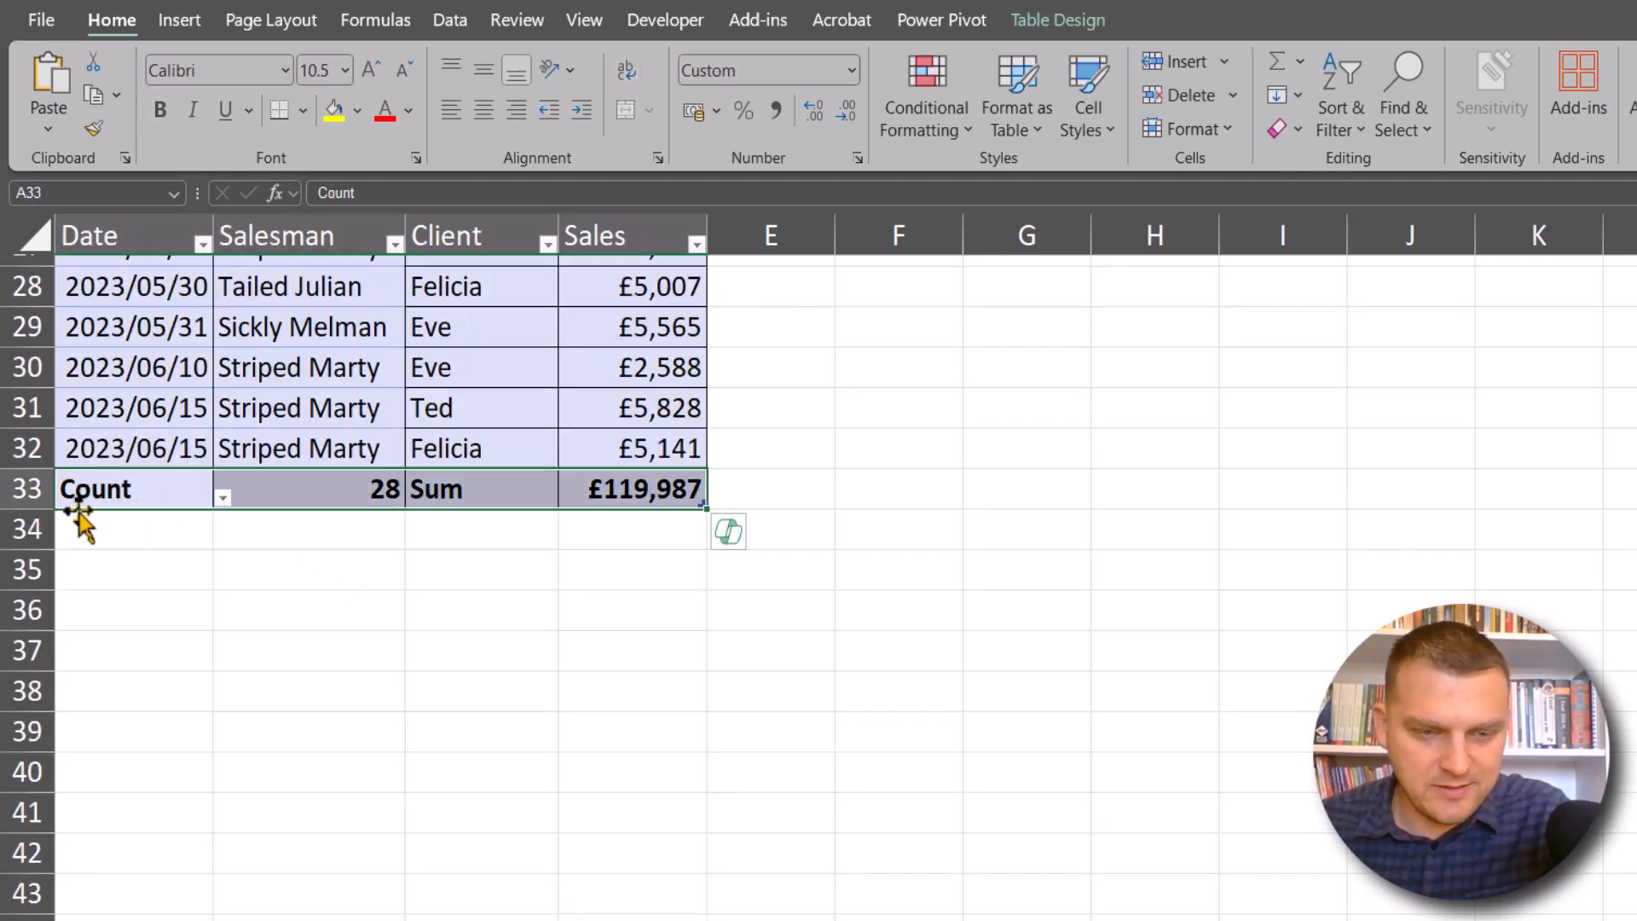
pyautogui.hotkey('ctrl', 'c')
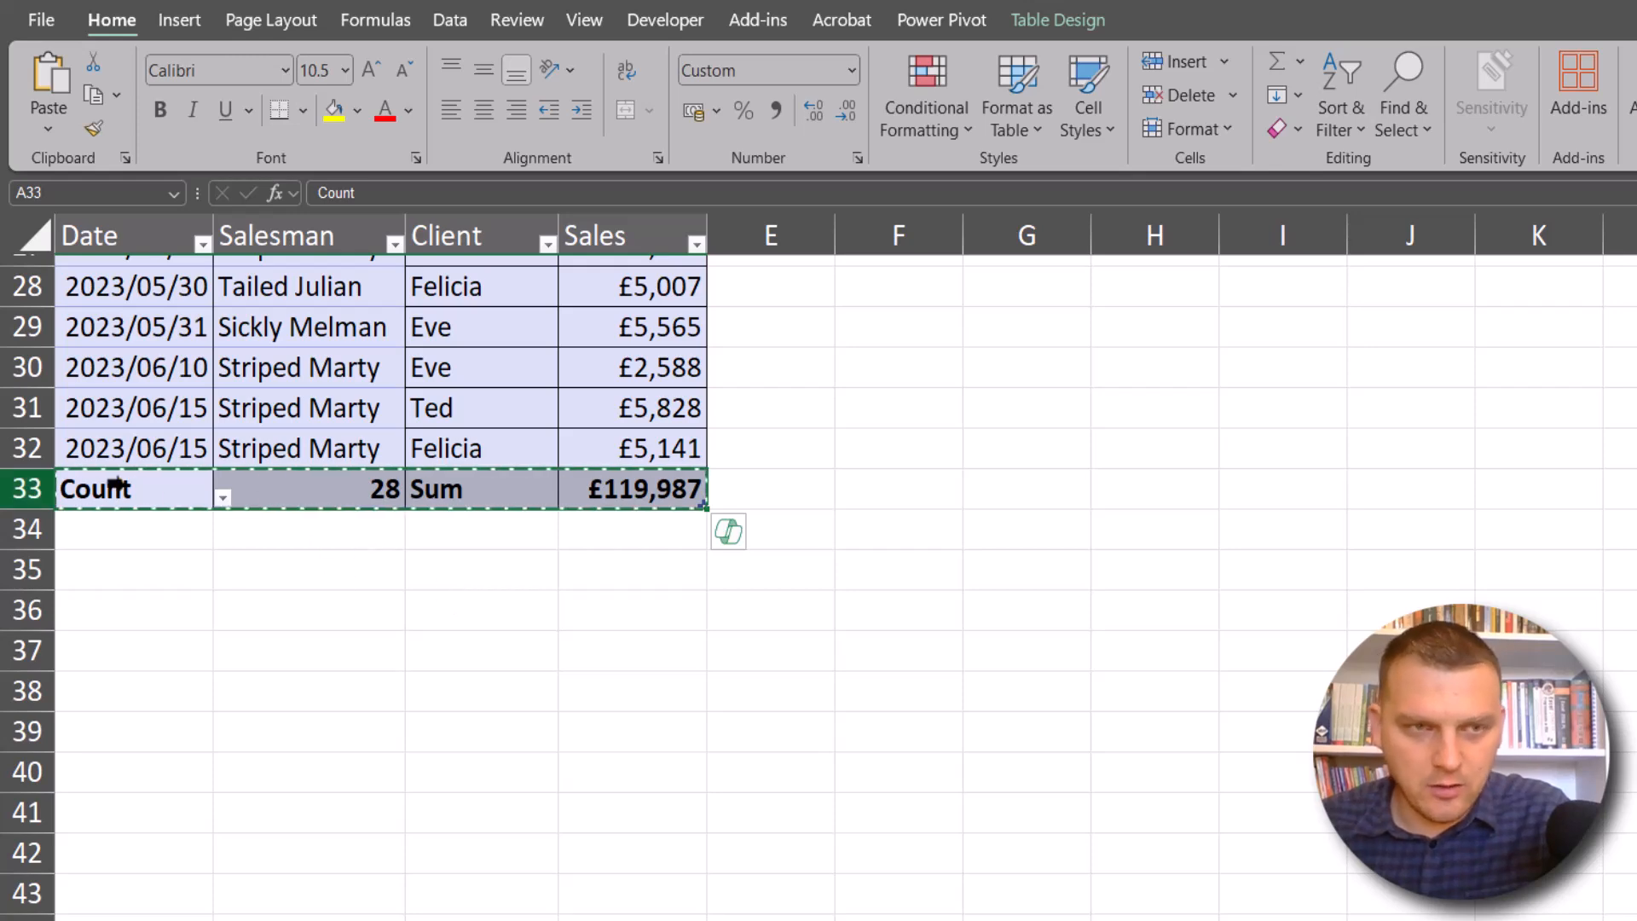
pyautogui.scroll(9, 443, 594)
pyautogui.click(196, 311)
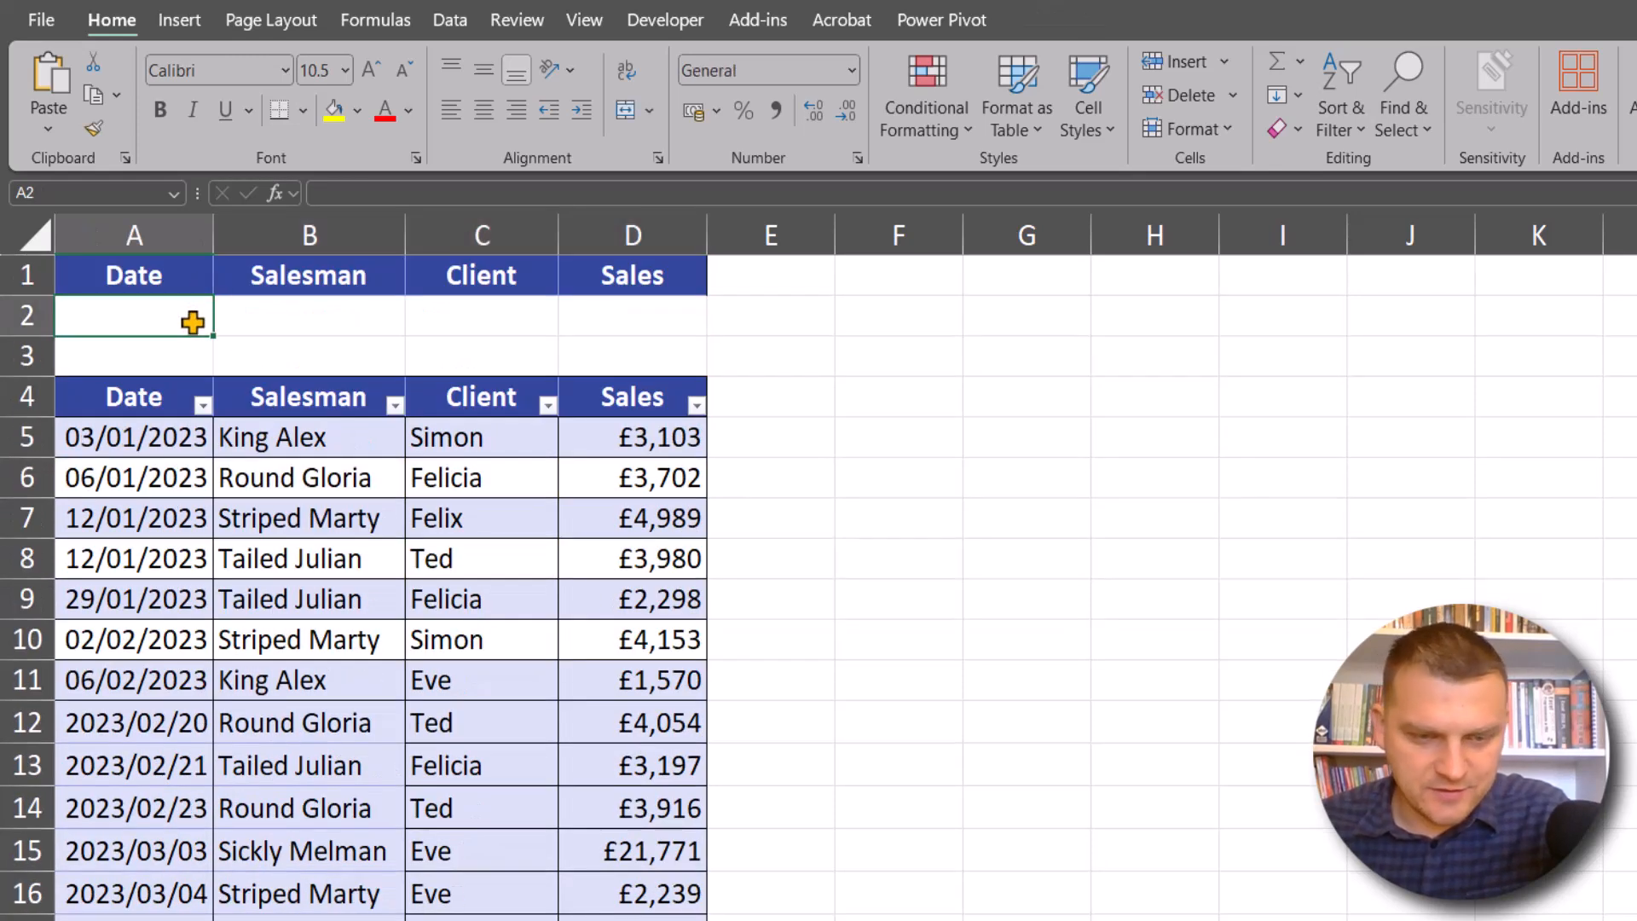
pyautogui.hotkey('ctrl', 'v')
# Examine the SUBTOTAL formula in D2 and its reference to the table's Sales column, leaving it unedited.
pyautogui.click(580, 310)
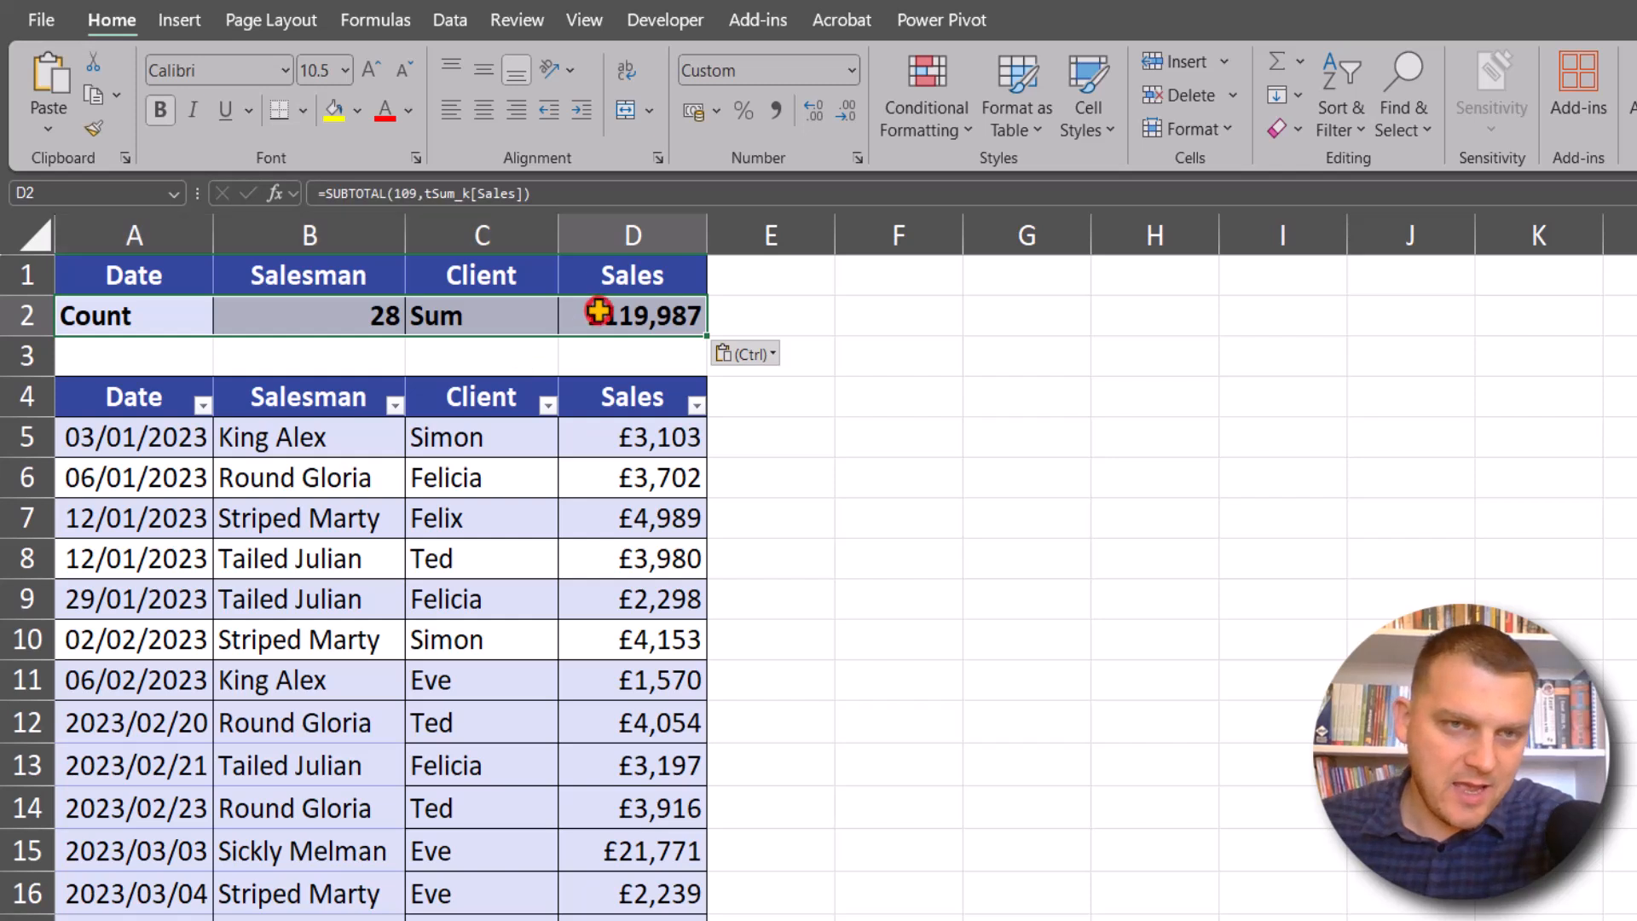
pyautogui.press('F2')
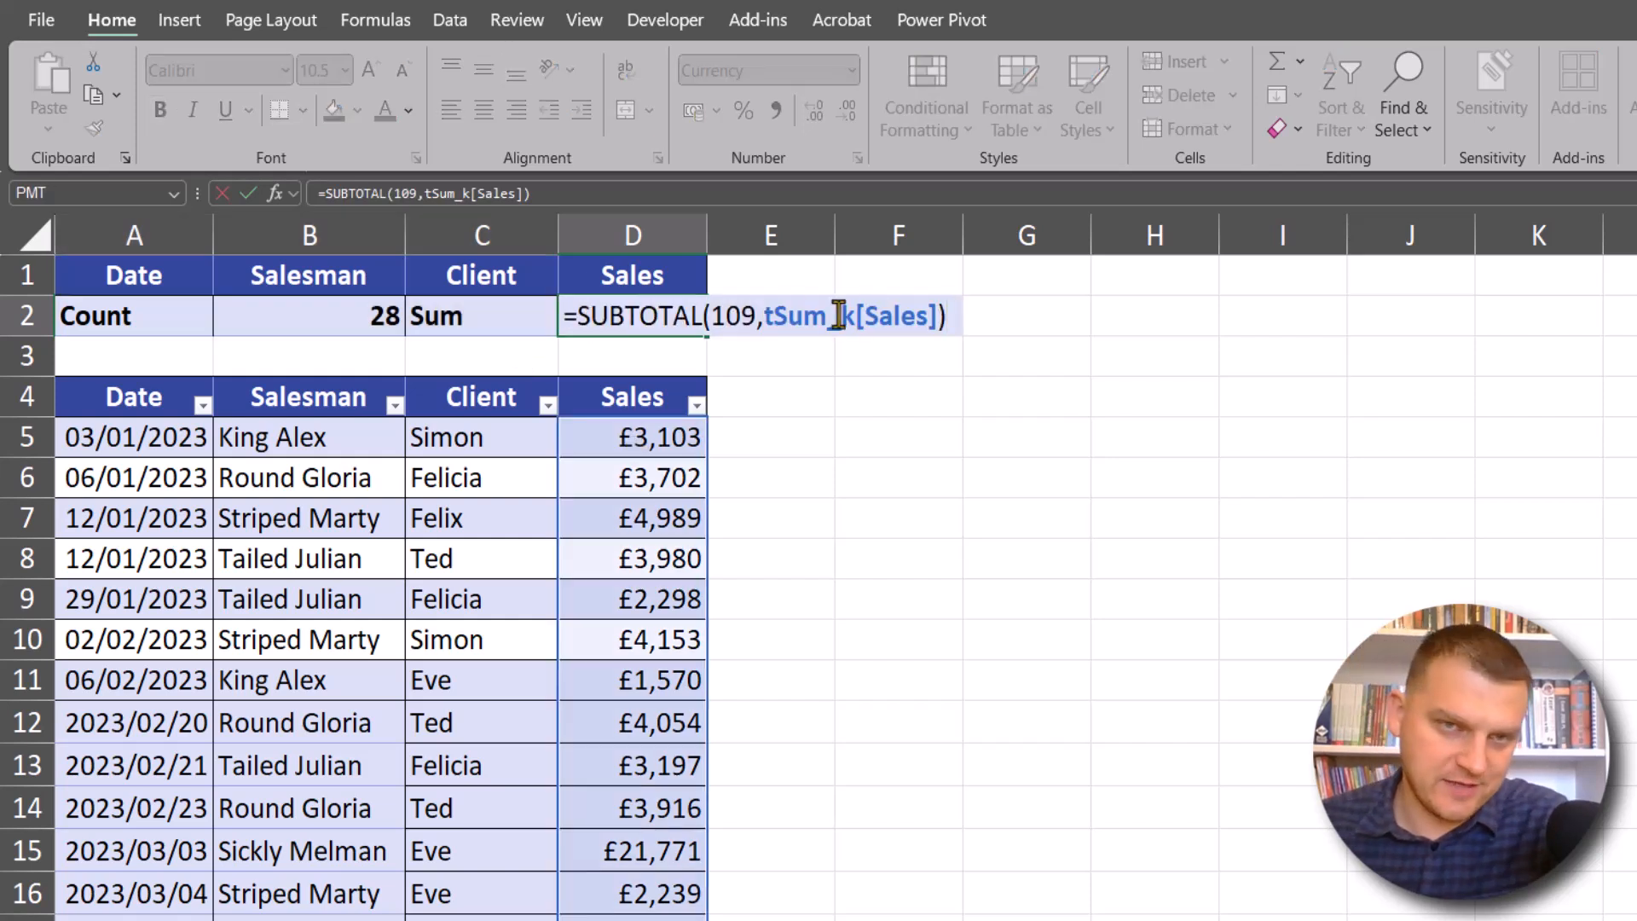
pyautogui.click(785, 322)
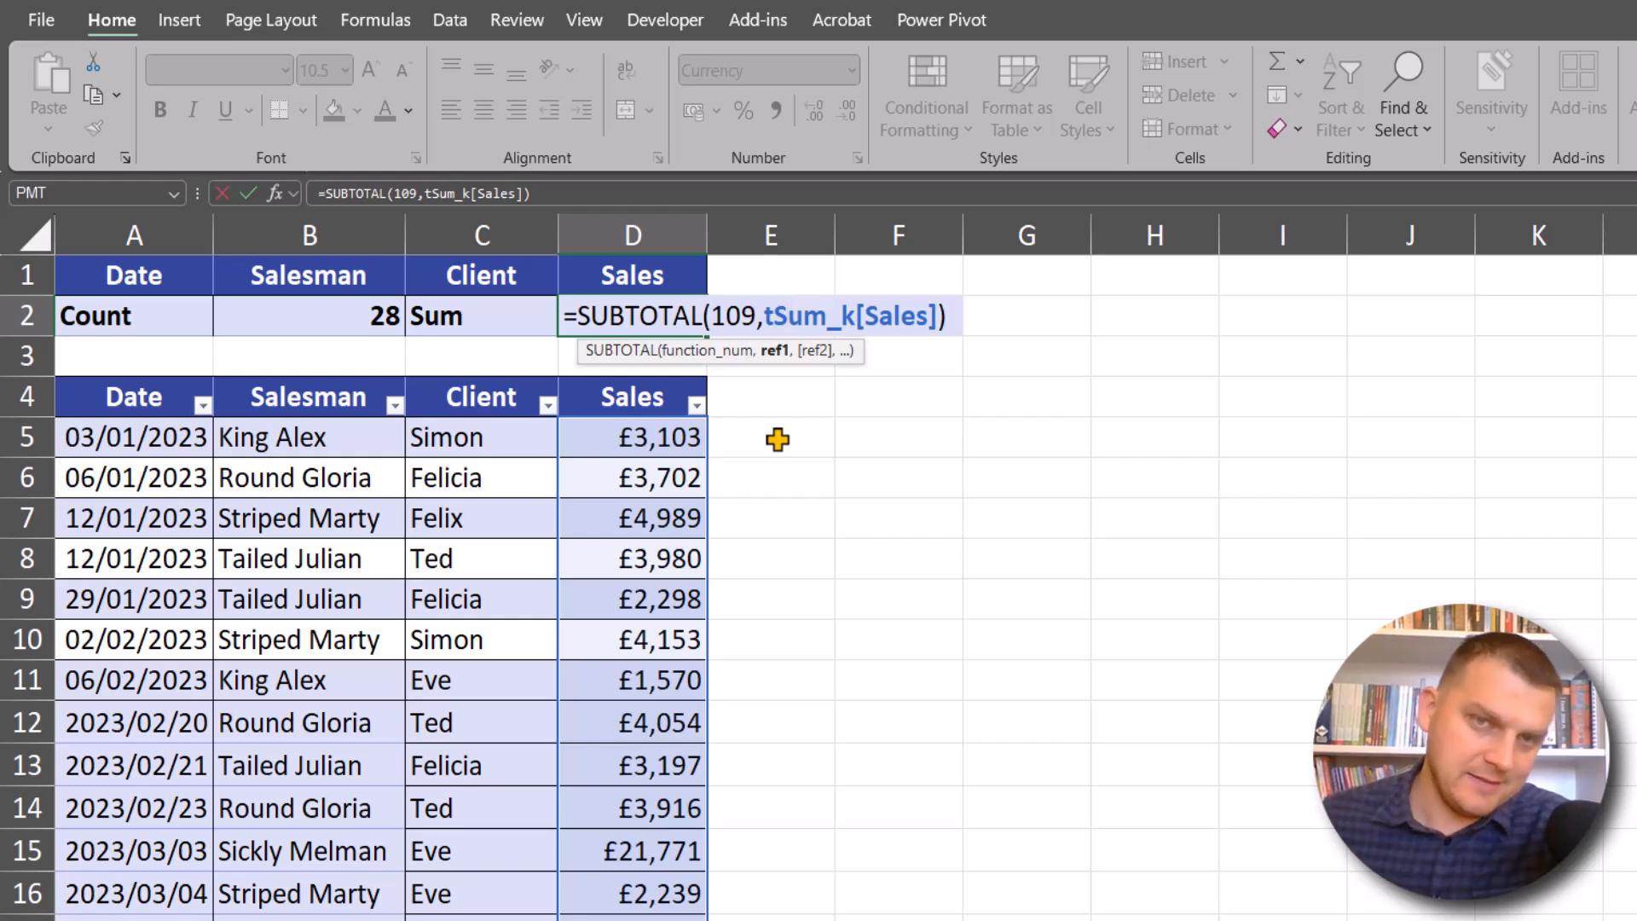
pyautogui.press('Escape')
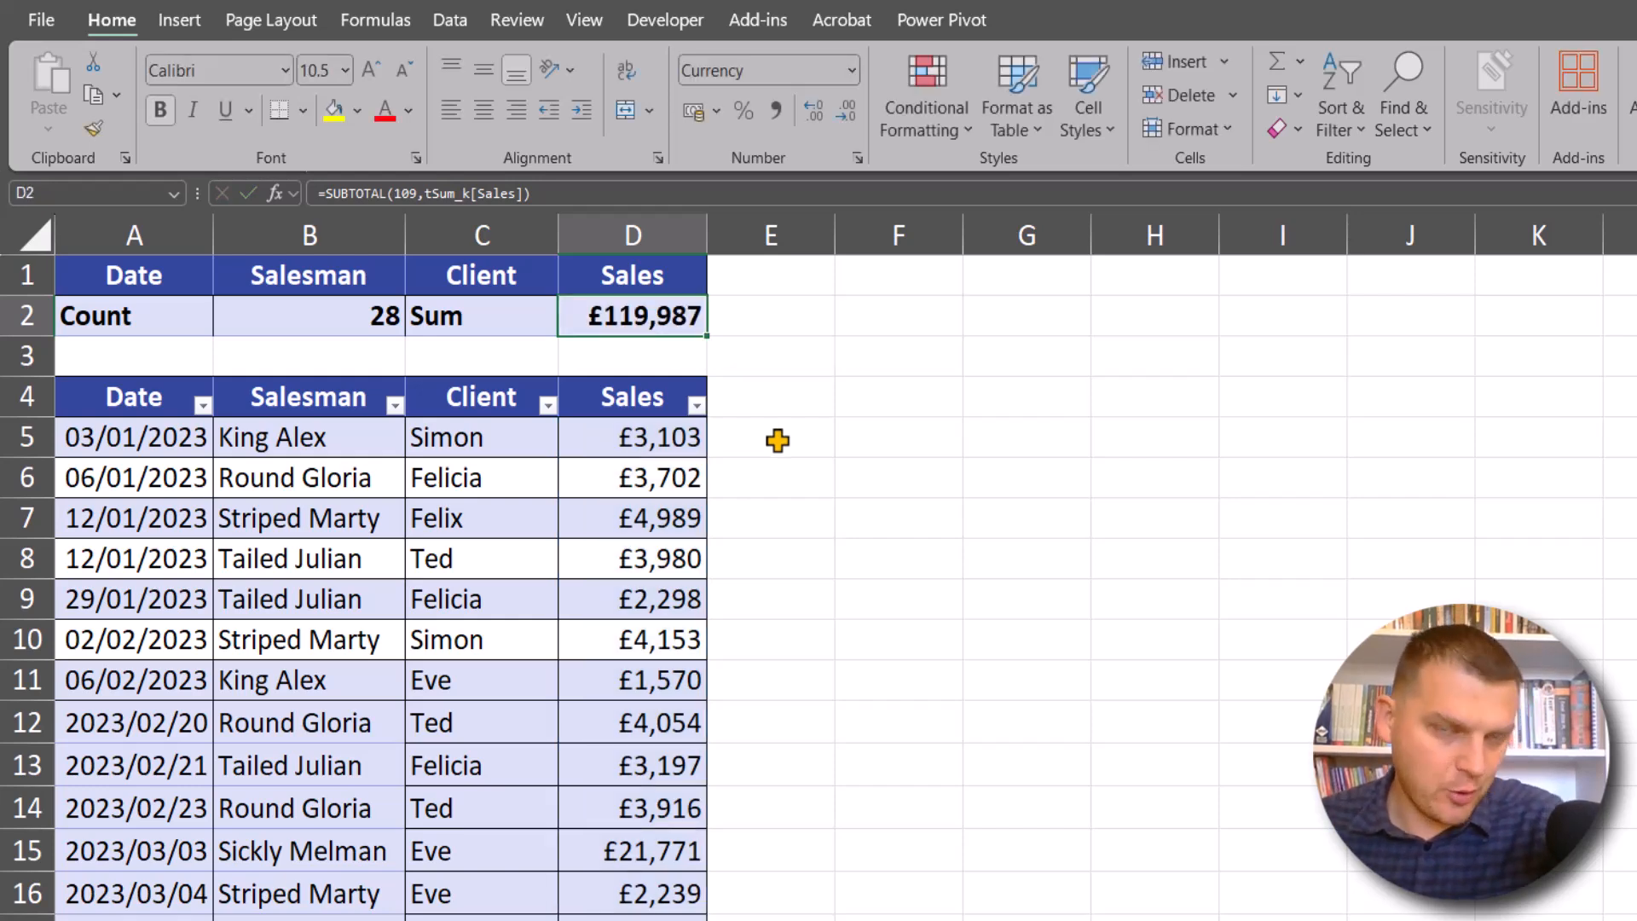
# Filter the Salesman column to only the first two listed salesmen, and compare the copied totals in A2:D2 with the total row.
pyautogui.click(396, 405)
pyautogui.click(110, 743)
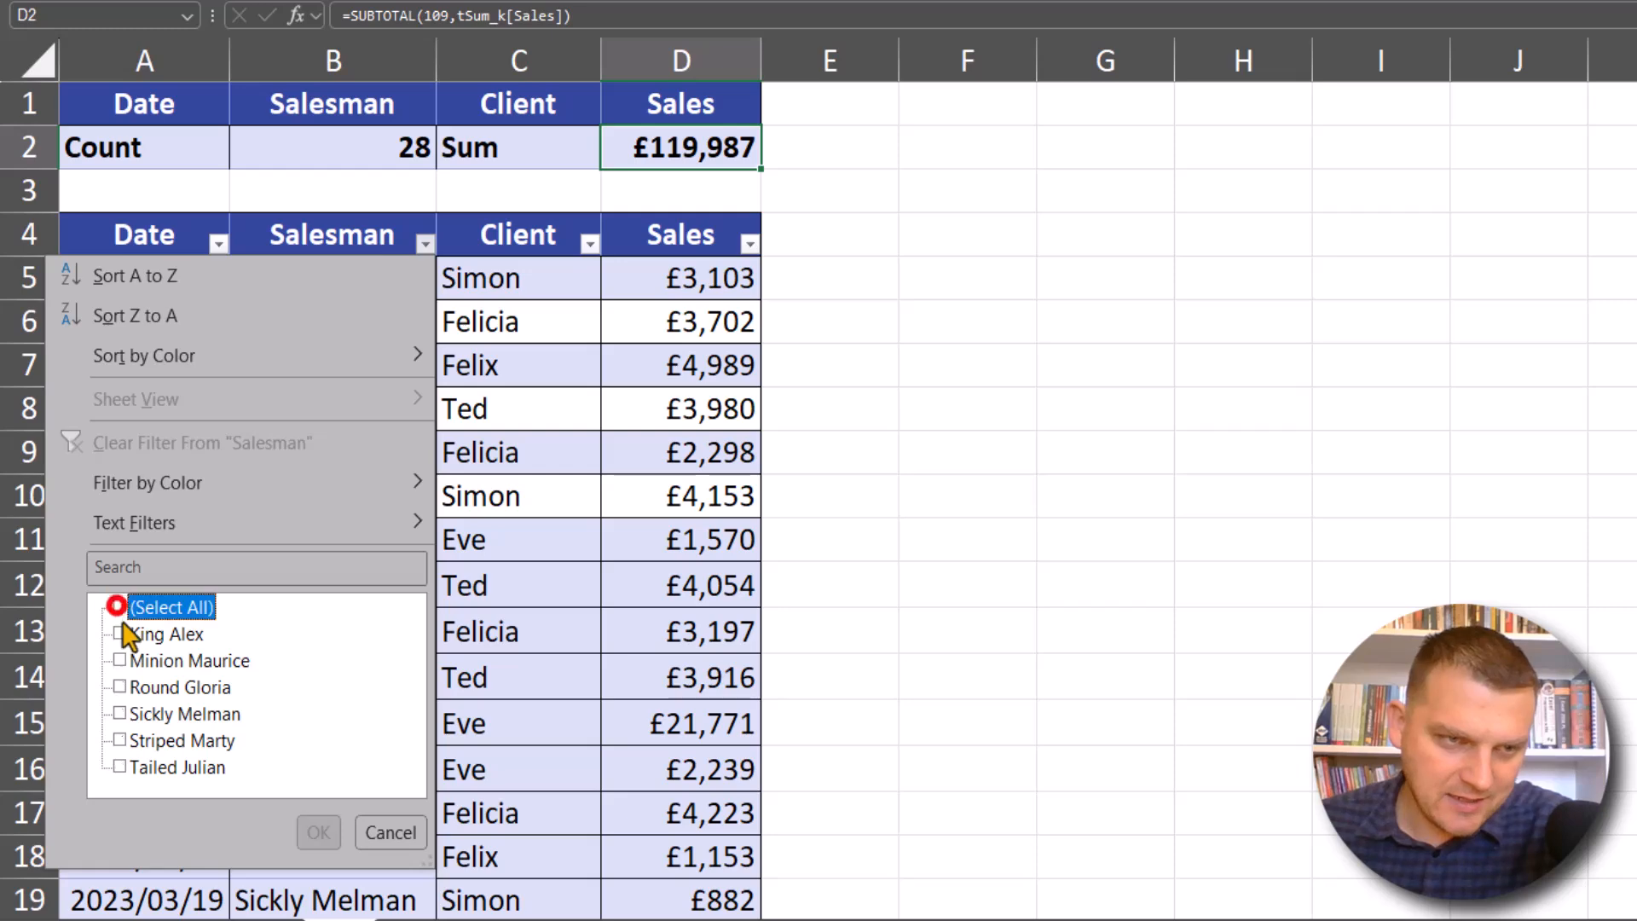
pyautogui.click(119, 633)
pyautogui.click(119, 660)
pyautogui.click(318, 832)
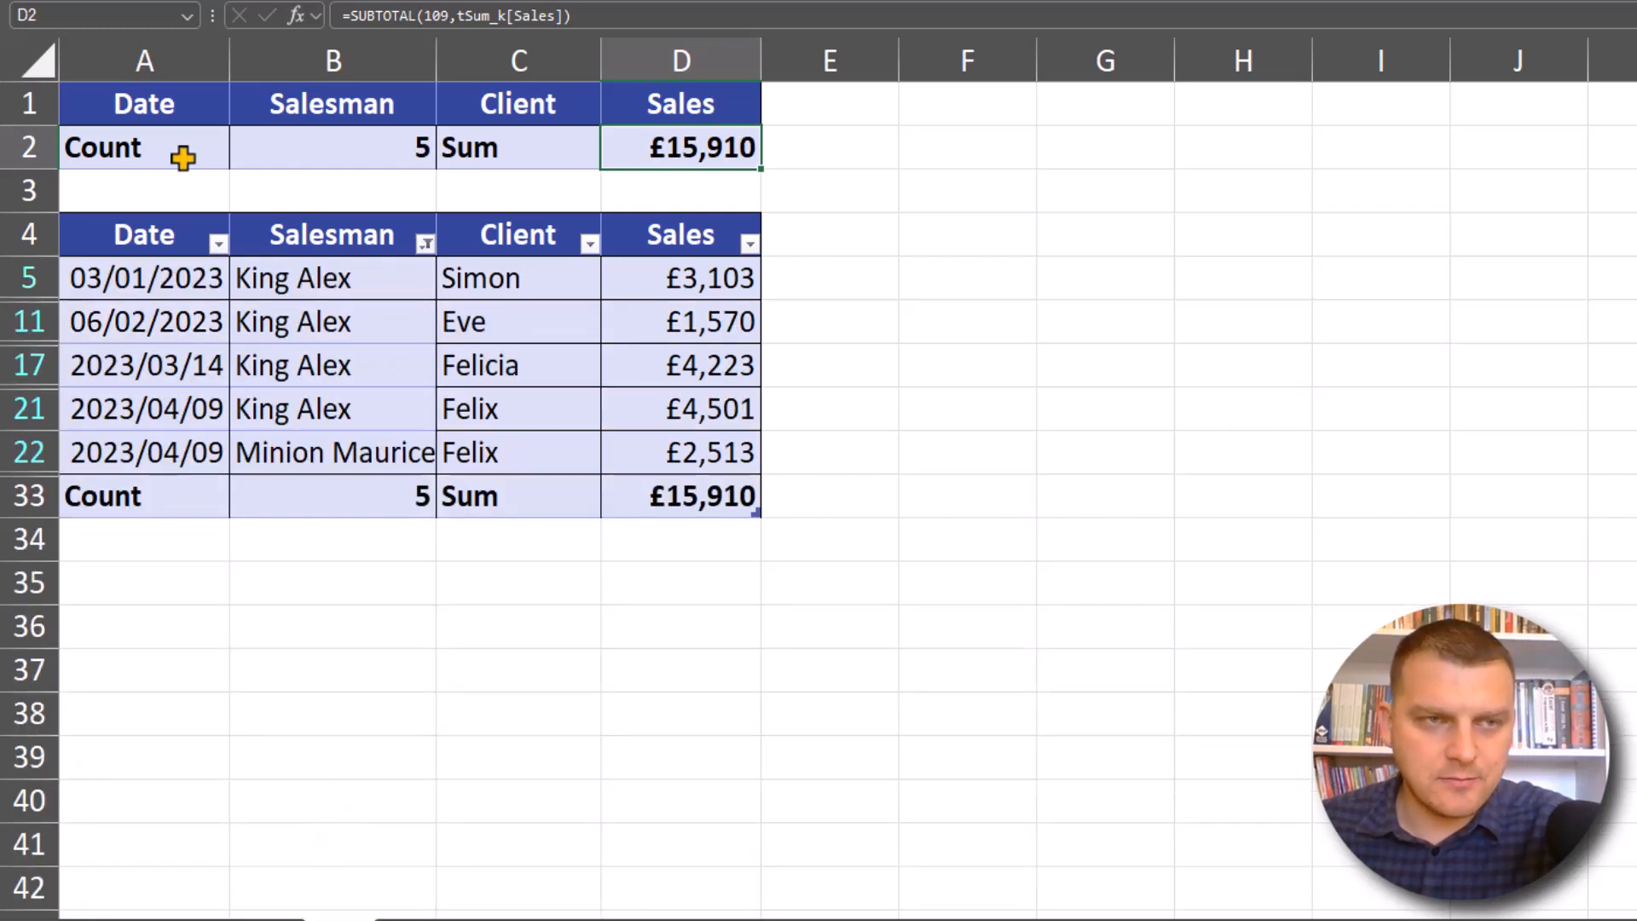
pyautogui.moveTo(182, 149); pyautogui.dragTo(646, 169)
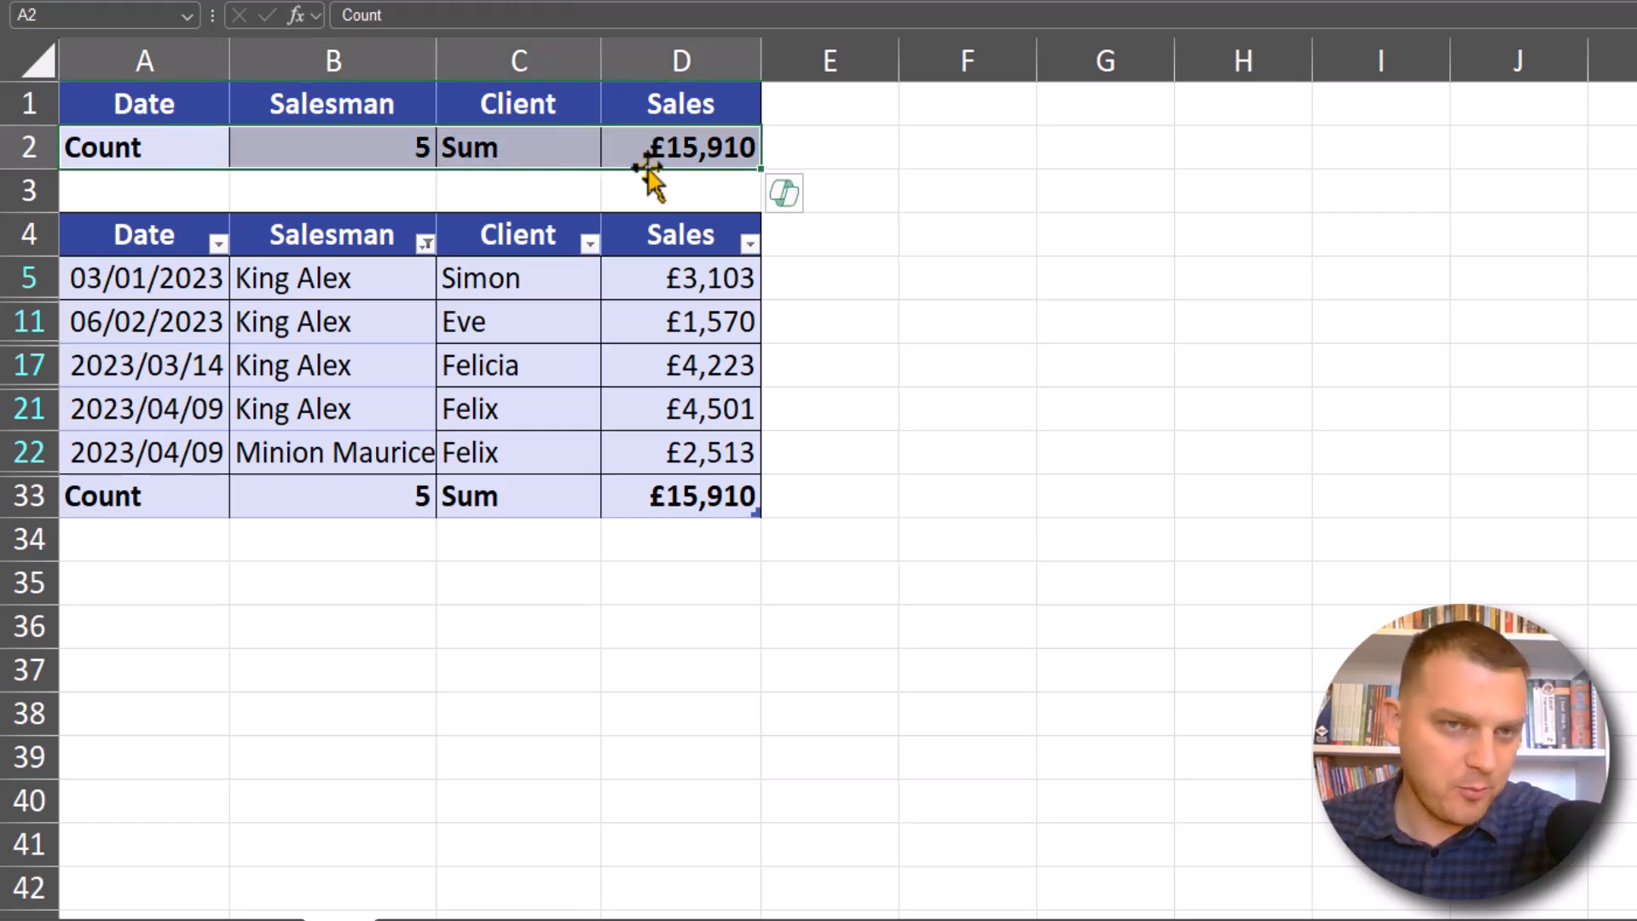
pyautogui.moveTo(152, 500); pyautogui.dragTo(633, 552)
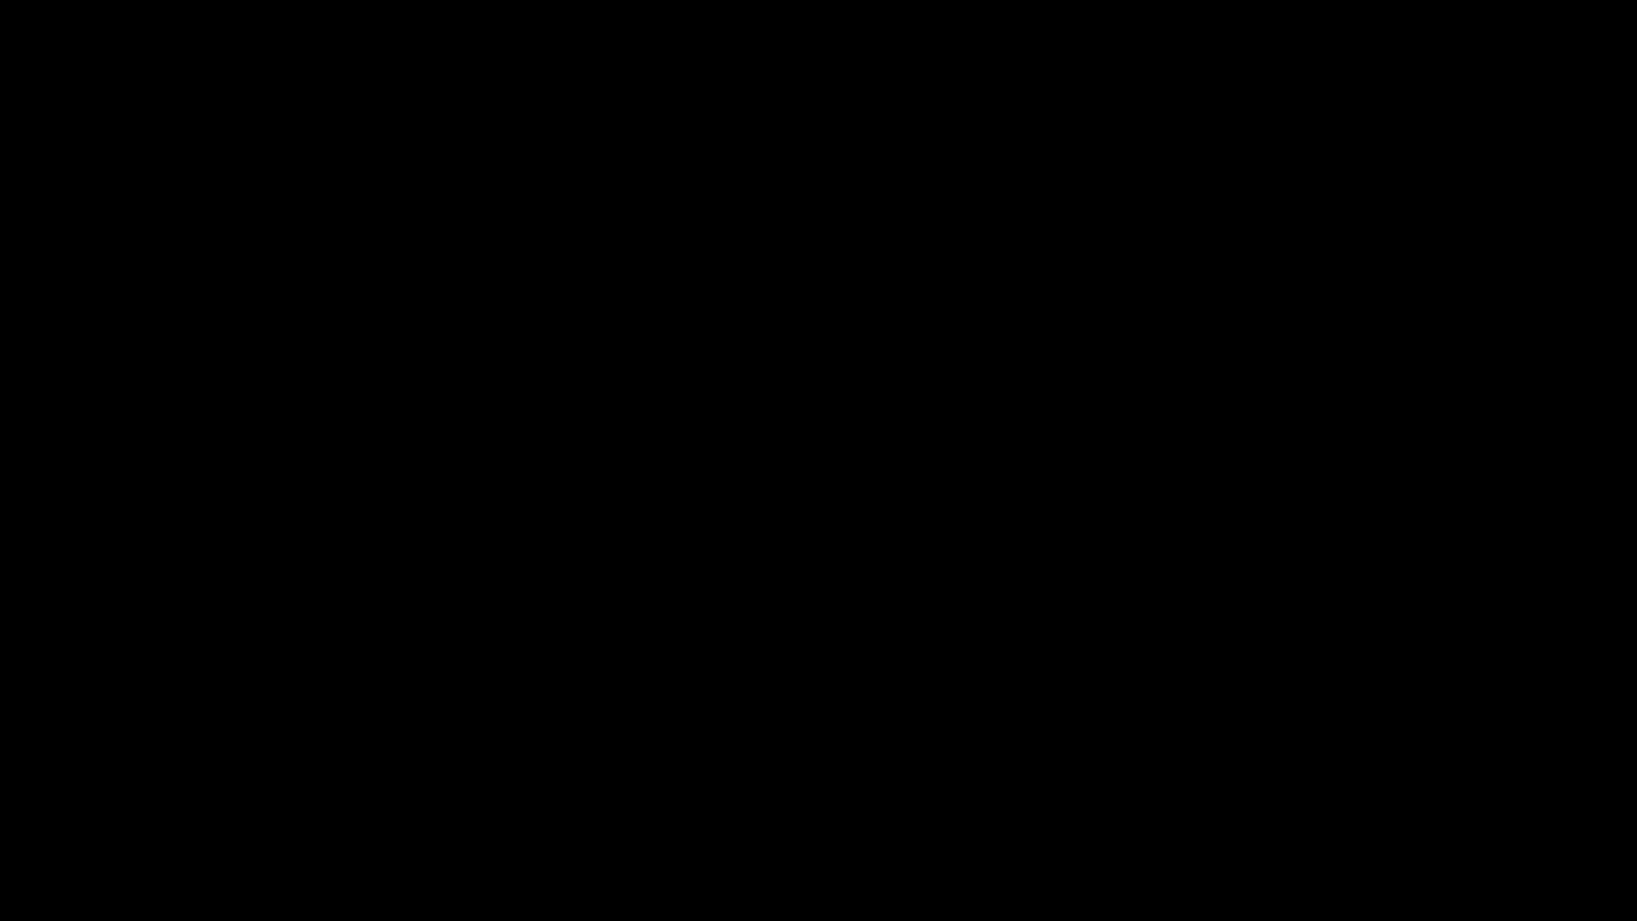